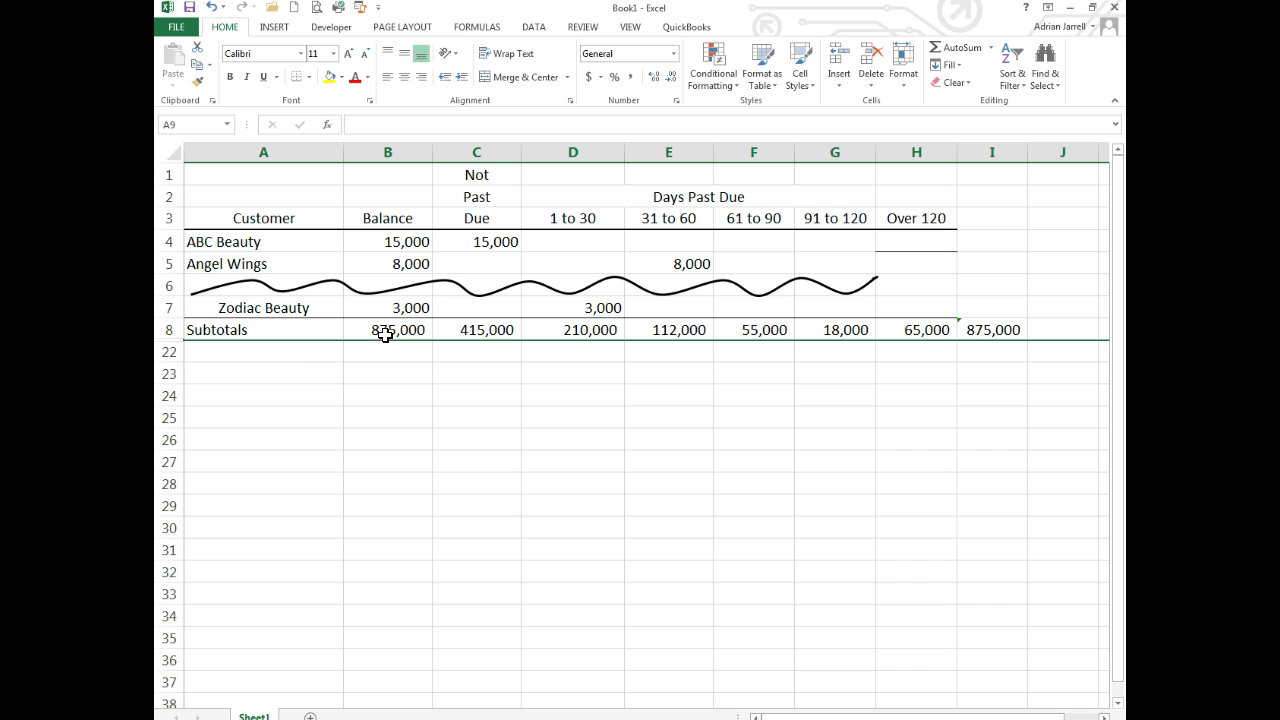
- Undo the last row hiding to bring back the customer list, then inspect its reference date in E13 and the days-overdue formula in D20
key(ctrl+z)
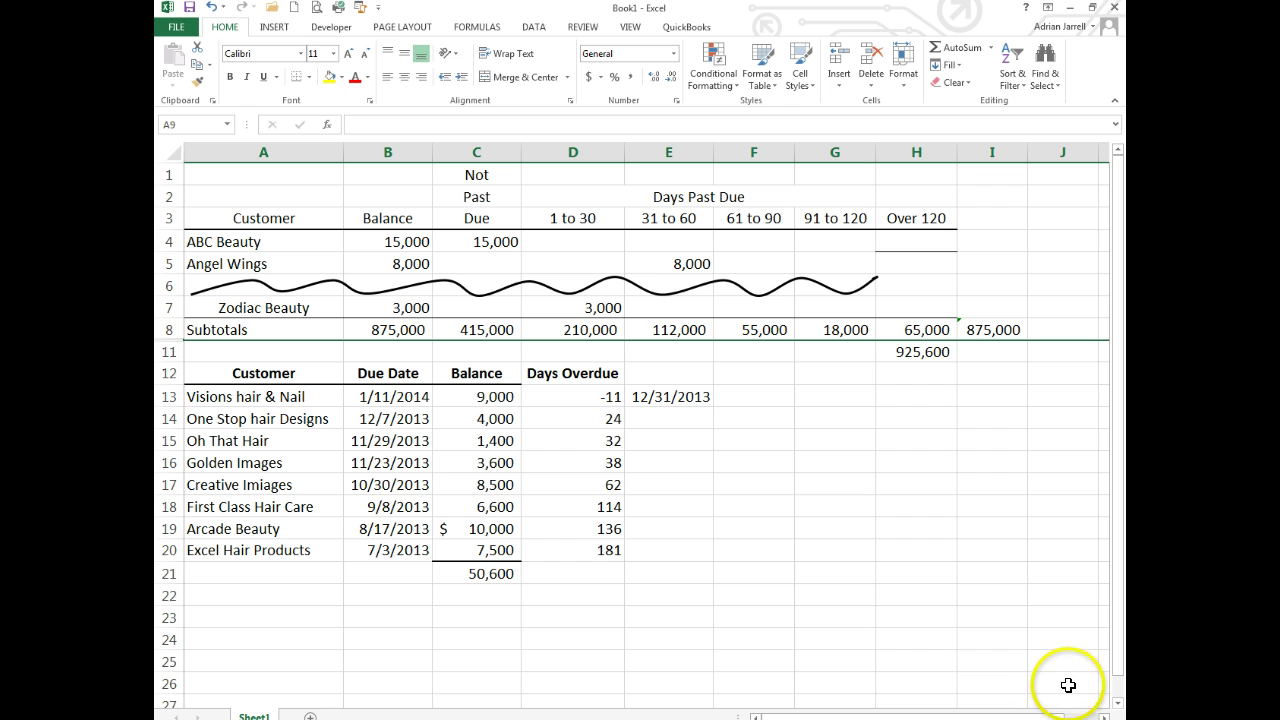
click(663, 397)
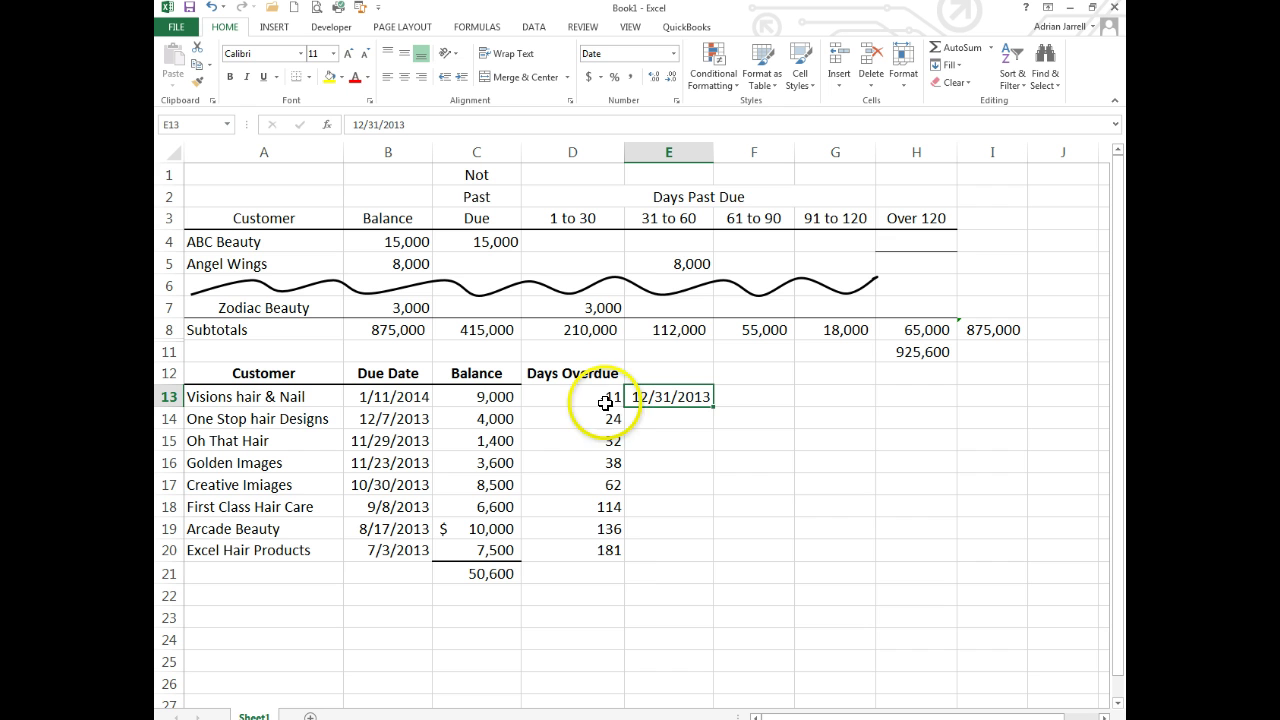
click(592, 552)
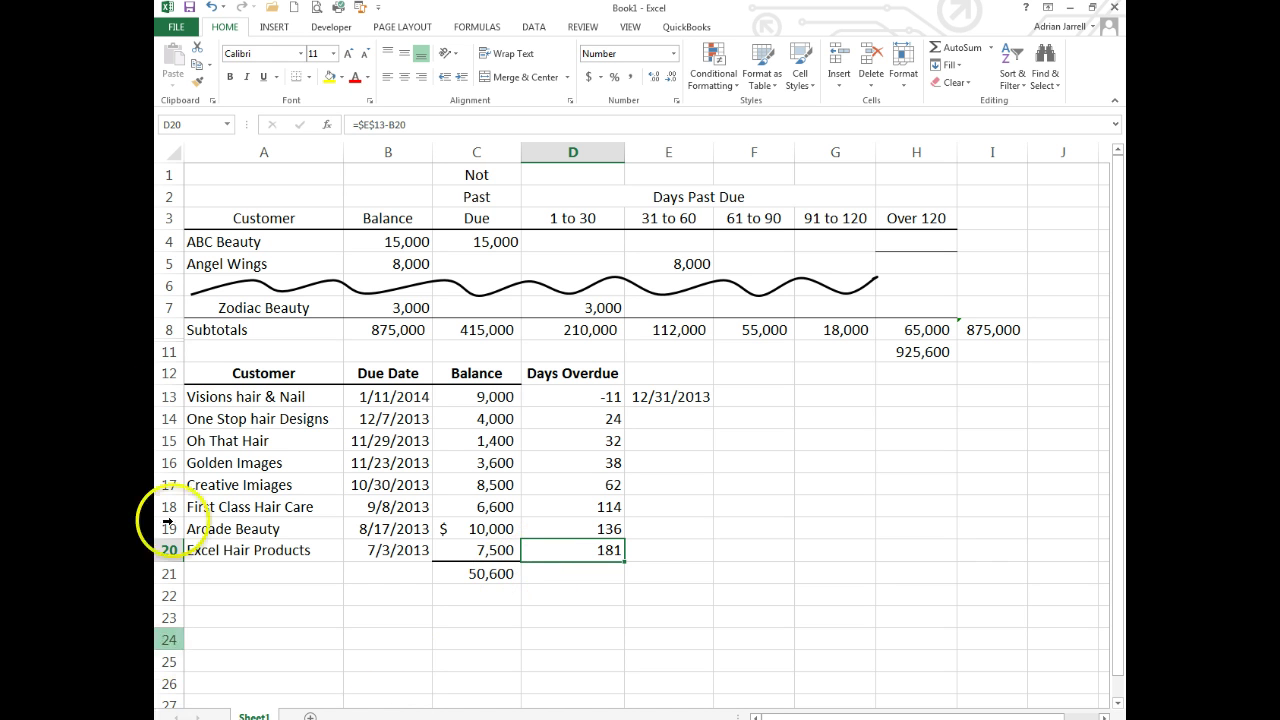
- Unhide rows 9 and 10 below the Subtotals row
drag(167, 331, 170, 352)
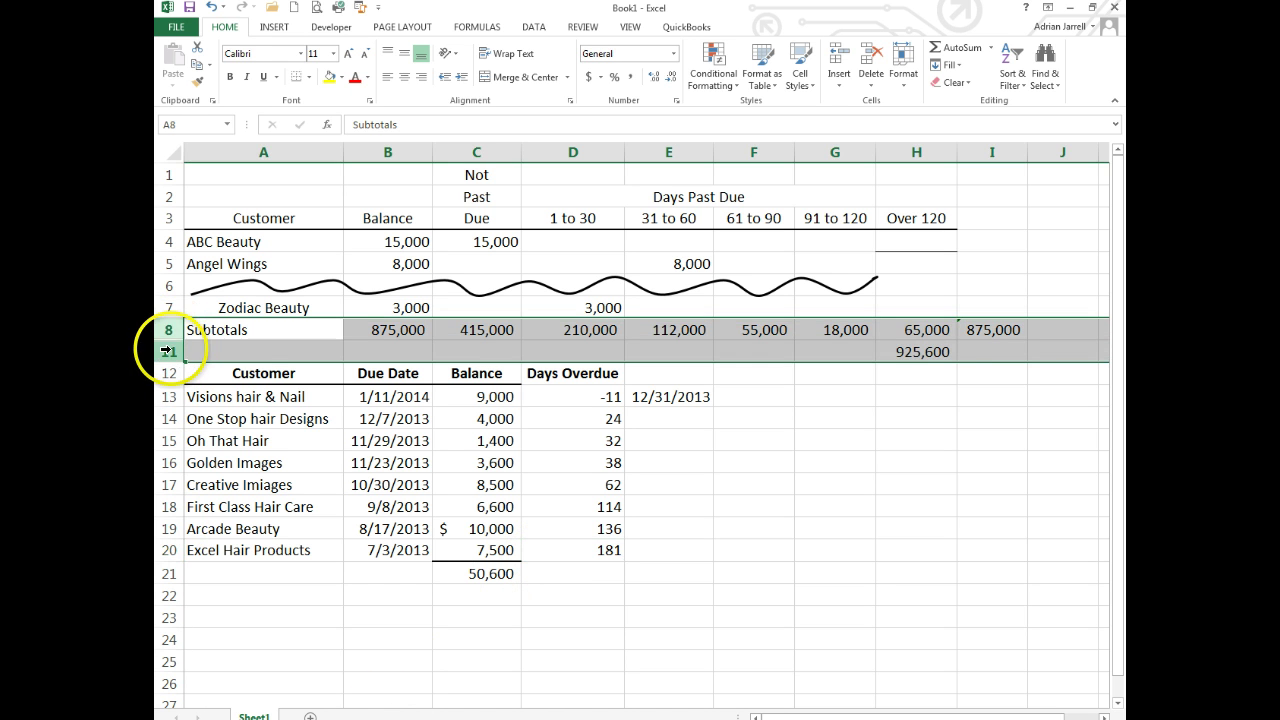
right_click(170, 352)
click(205, 567)
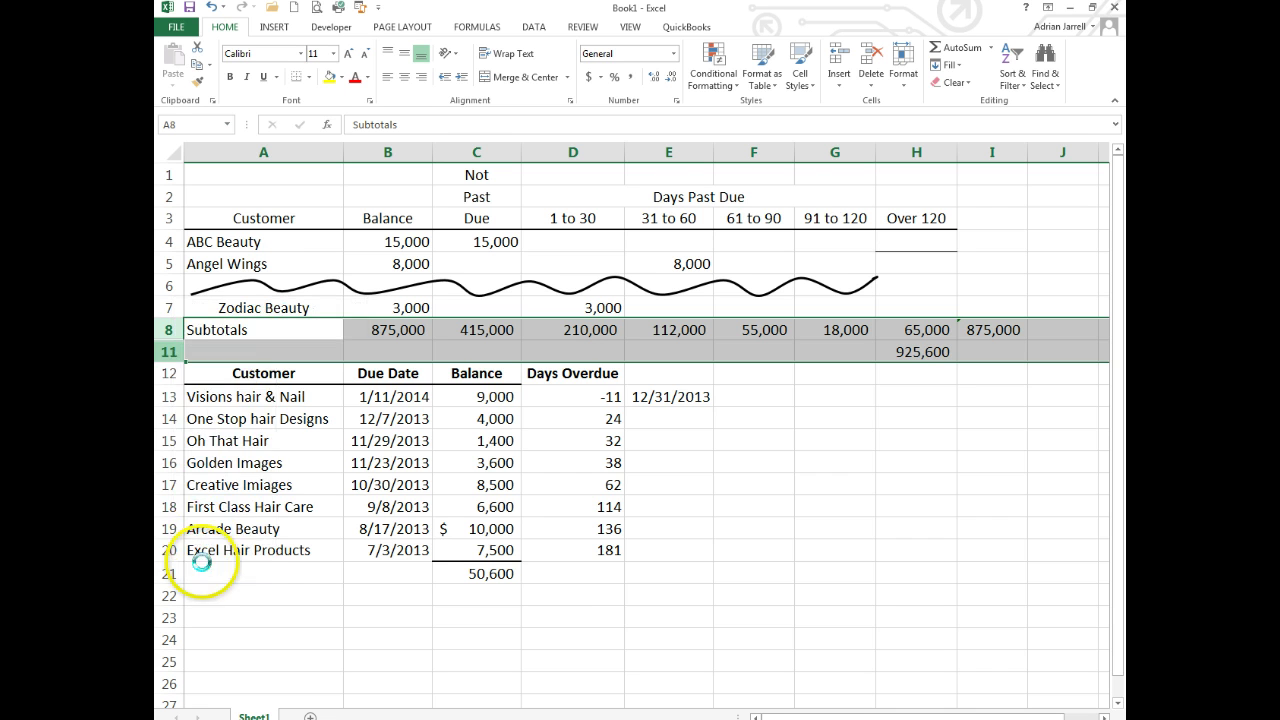
click(360, 392)
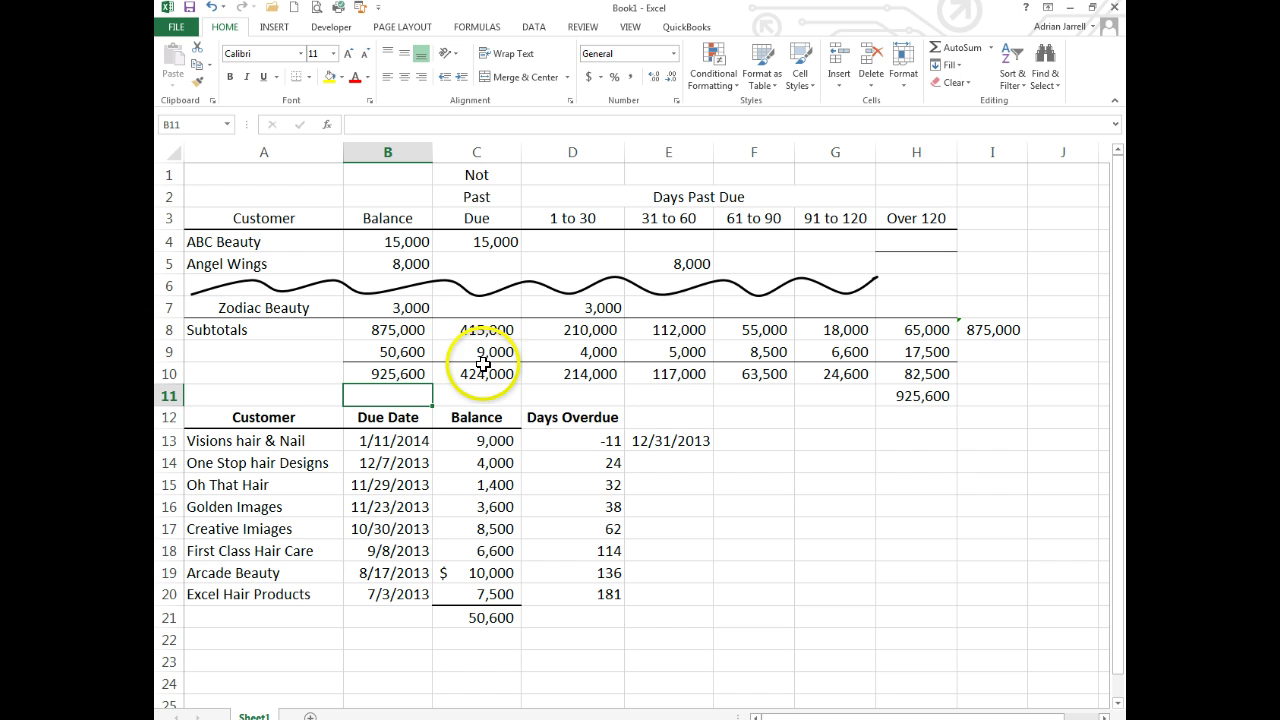
- Inspect which customer balances the Over 120 formula in H9 adds together
click(930, 351)
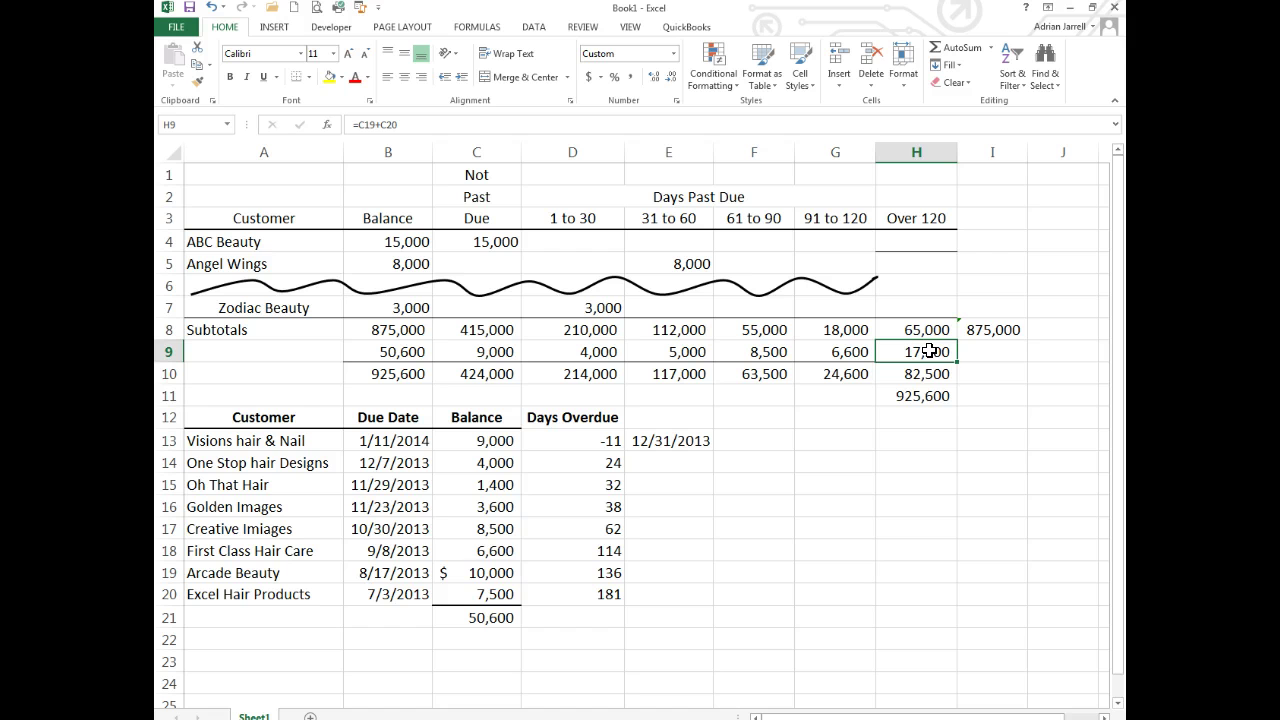
double_click(930, 351)
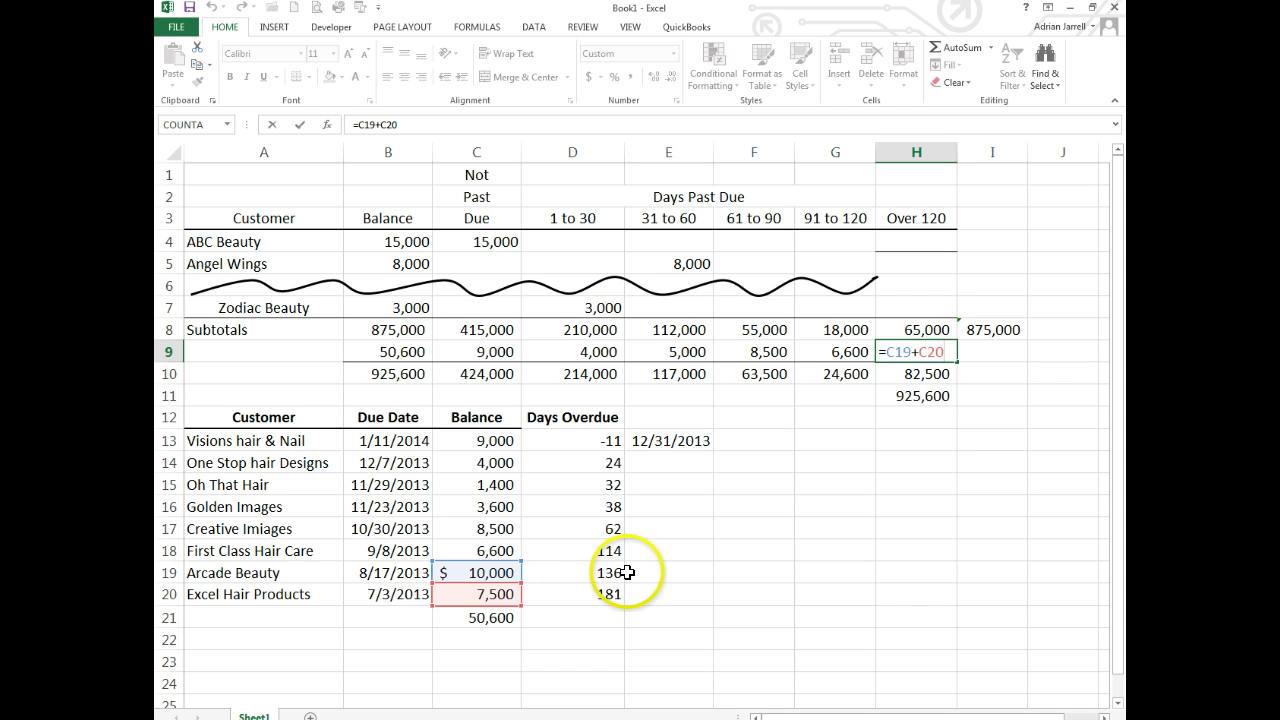
key(ctrl+Return)
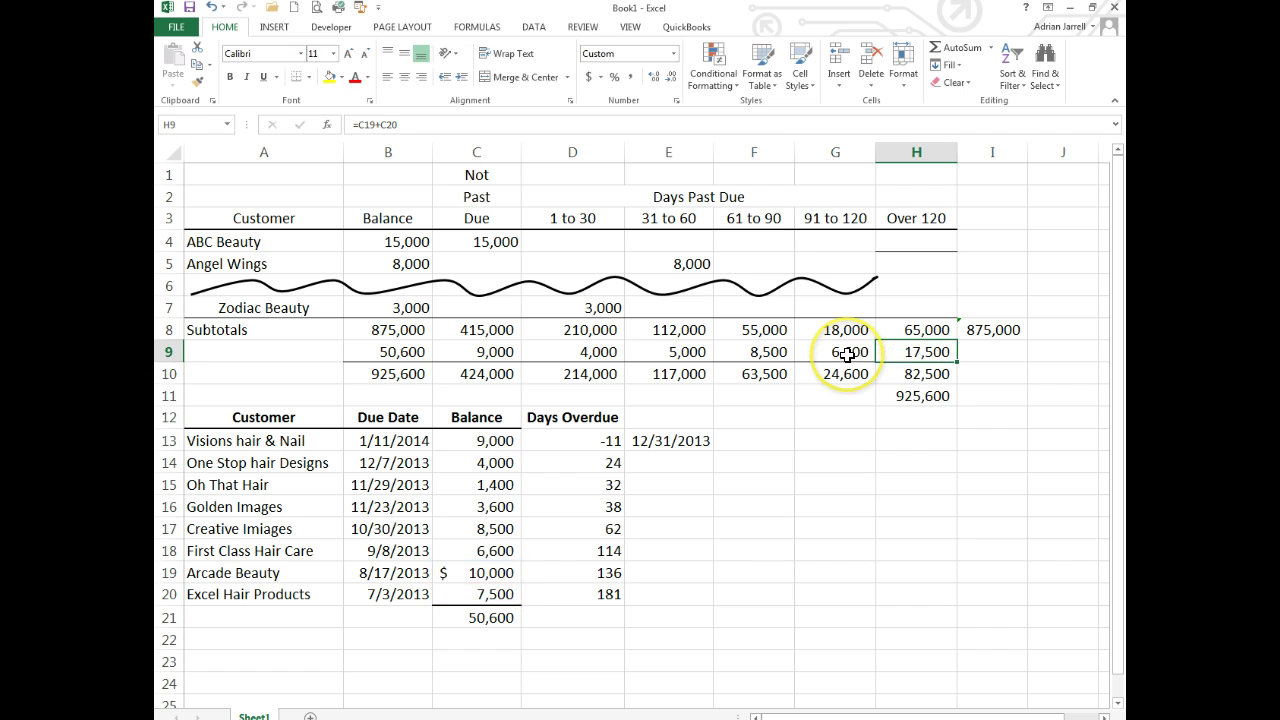
- Enter the formula =C18 in G9 to bring First Class Hair Care's balance into the 91 to 120 column
click(847, 354)
text(=)
key(Down)
key(Down)
key(Down)
key(Down)
key(Down)
key(Down)
key(Down)
key(Down)
key(Down)
key(Left)
key(Left)
key(Left)
key(Left)
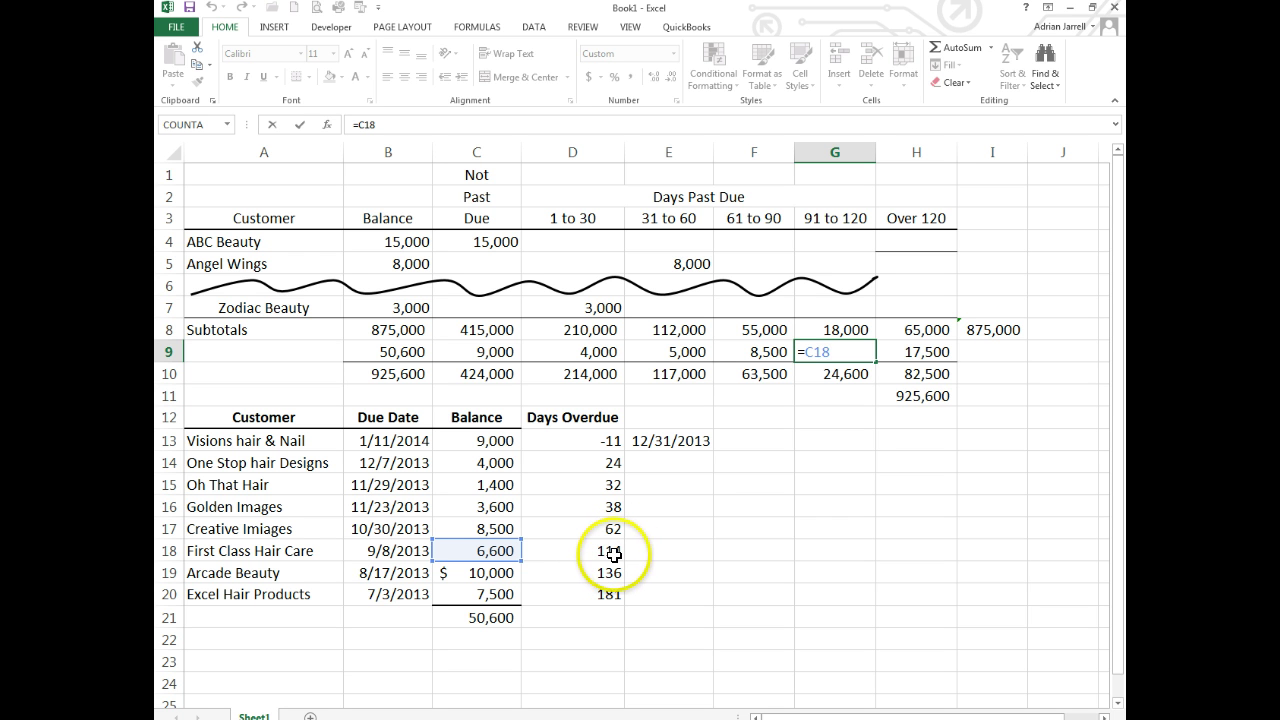
key(ctrl+Return)
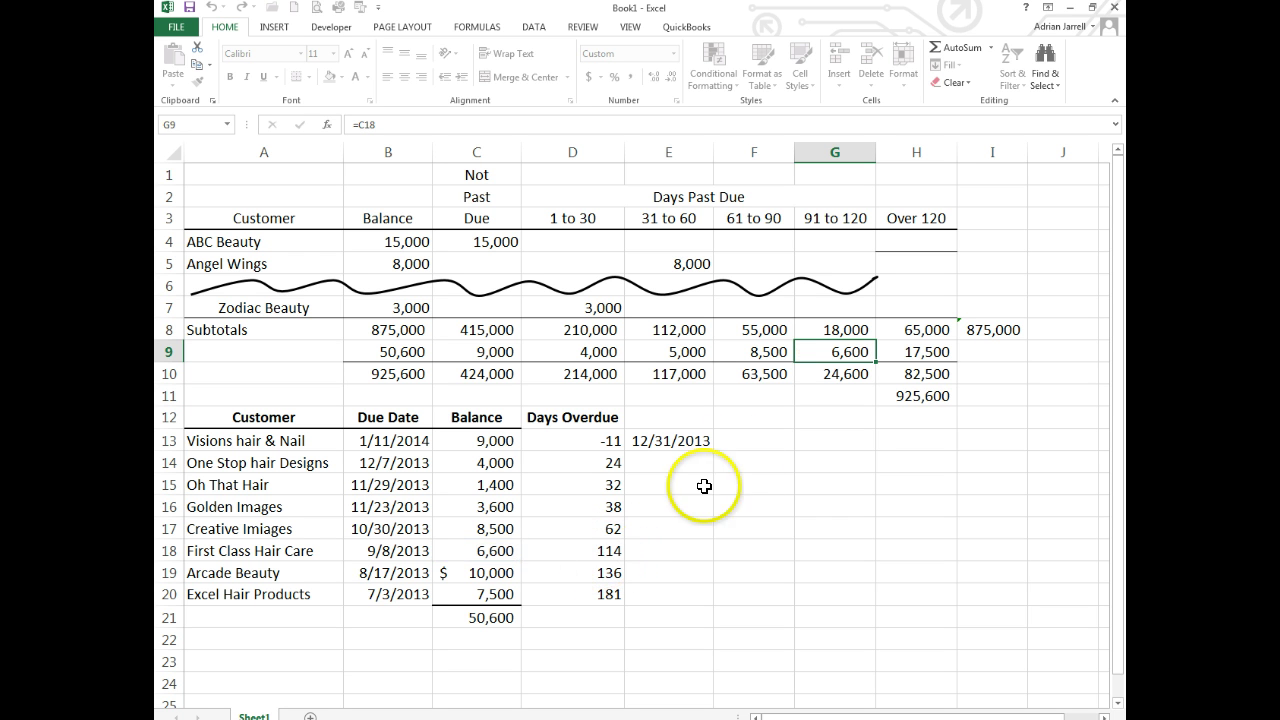
- Inspect the row 9 formulas for the 61 to 90, 31 to 60, 1 to 30 and Not Past Due columns
click(769, 354)
double_click(767, 354)
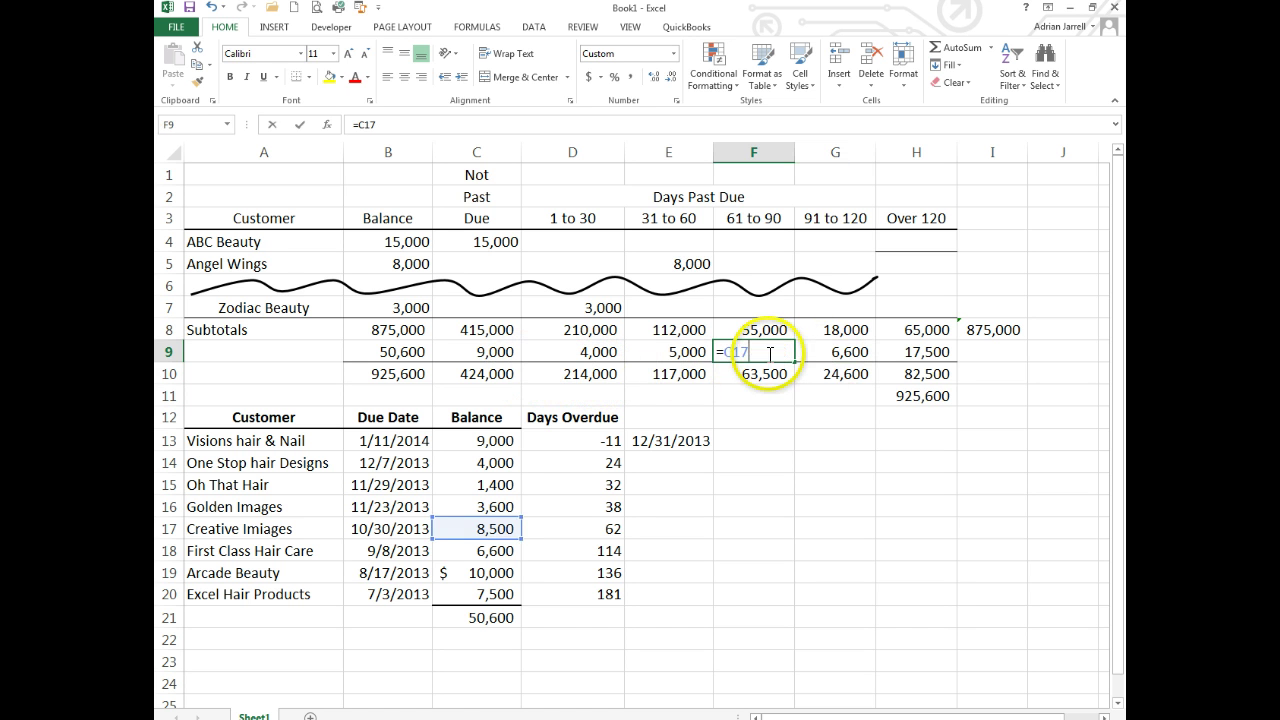
key(ctrl+Return)
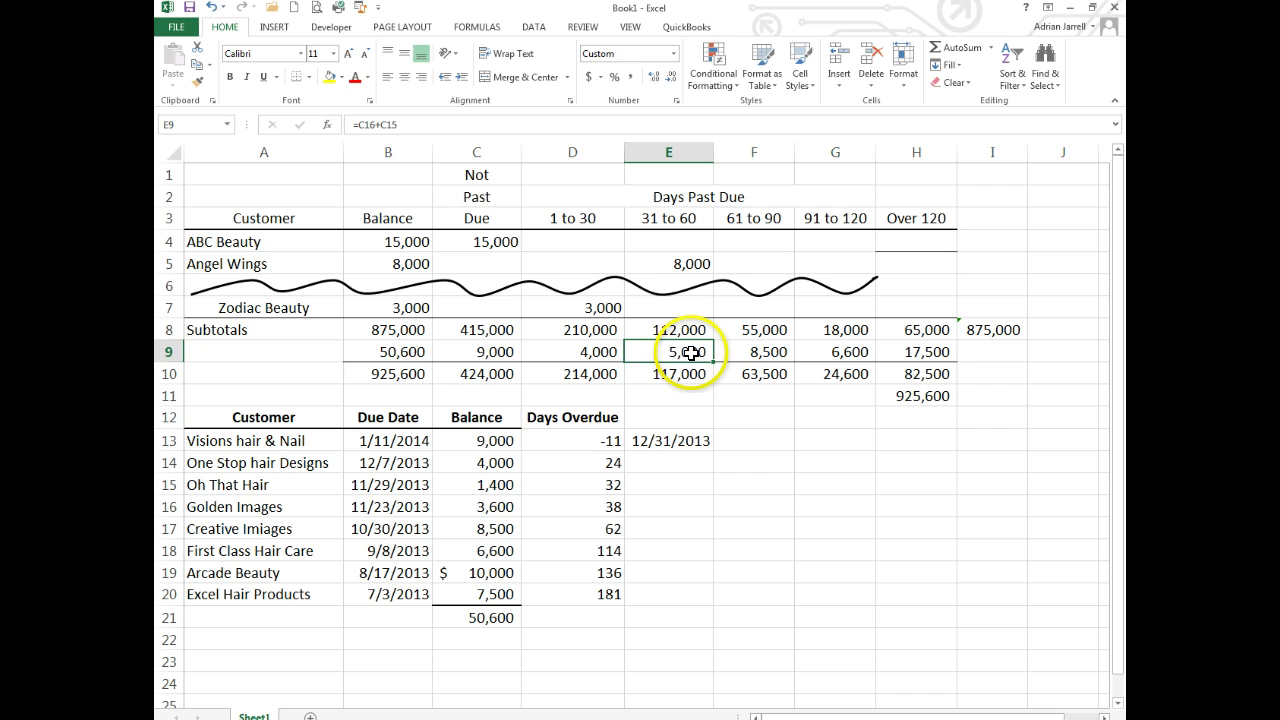
double_click(690, 352)
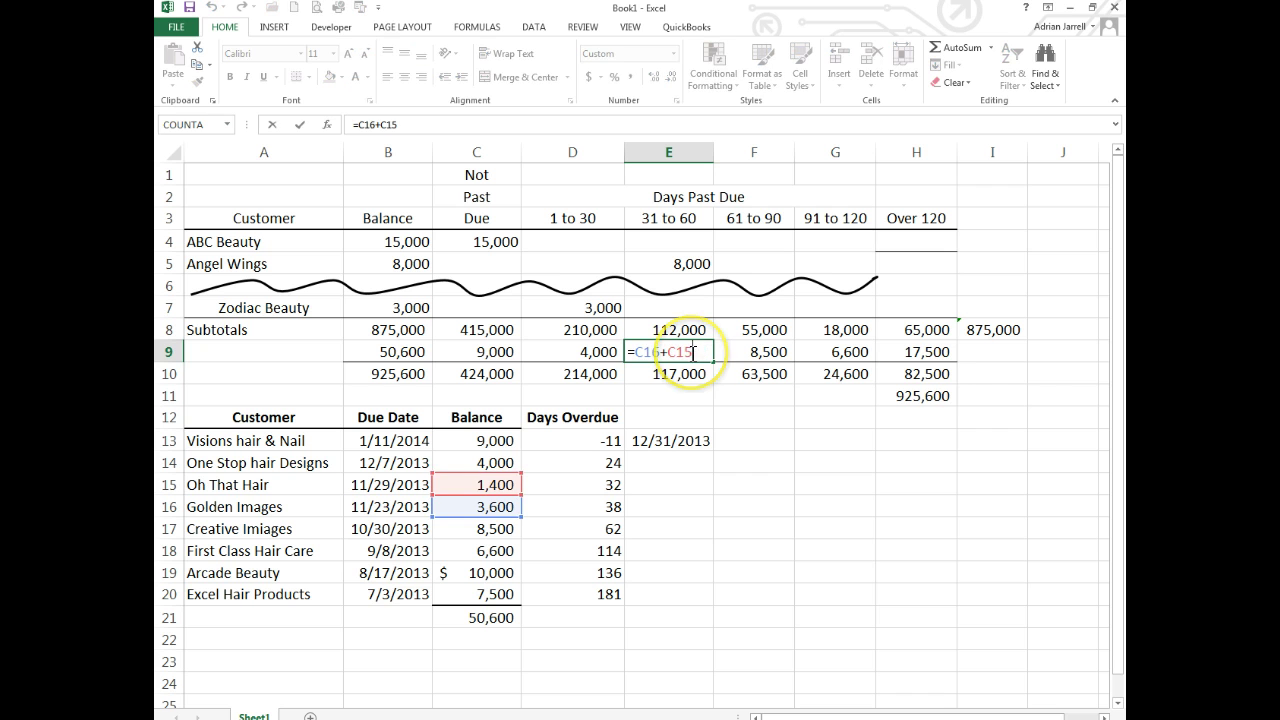
click(591, 354)
double_click(595, 352)
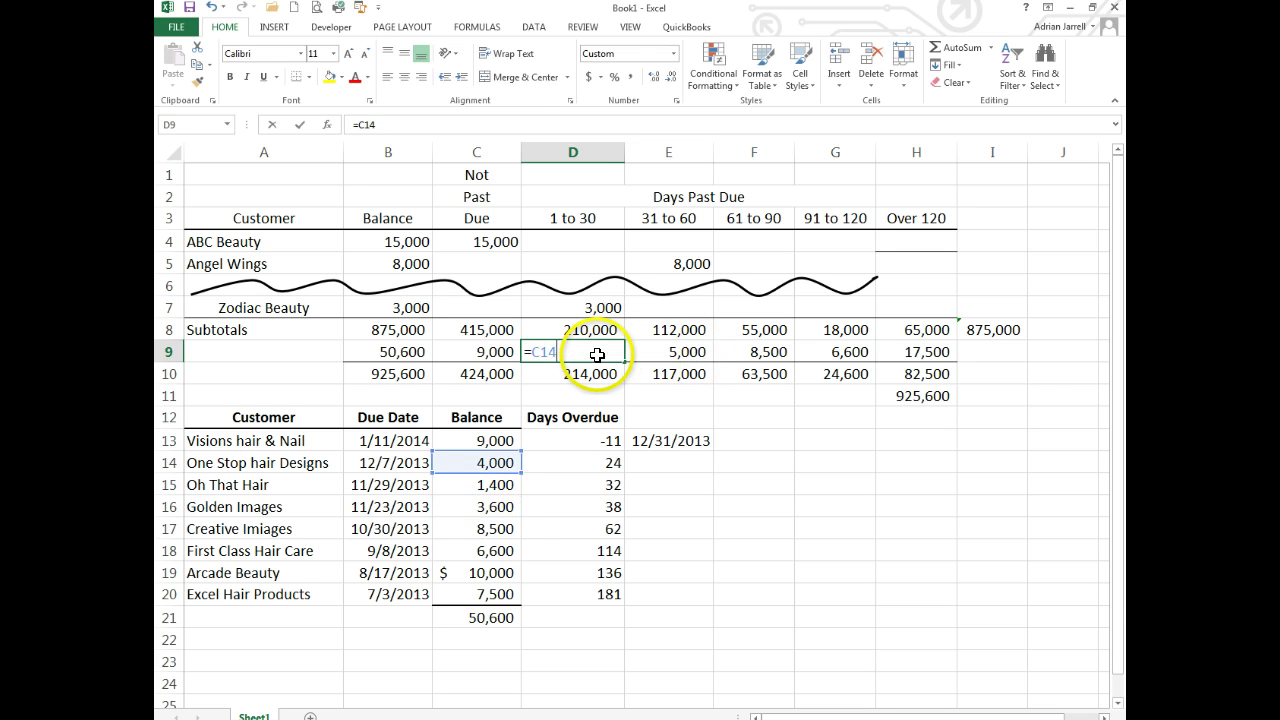
key(ctrl+Return)
click(482, 346)
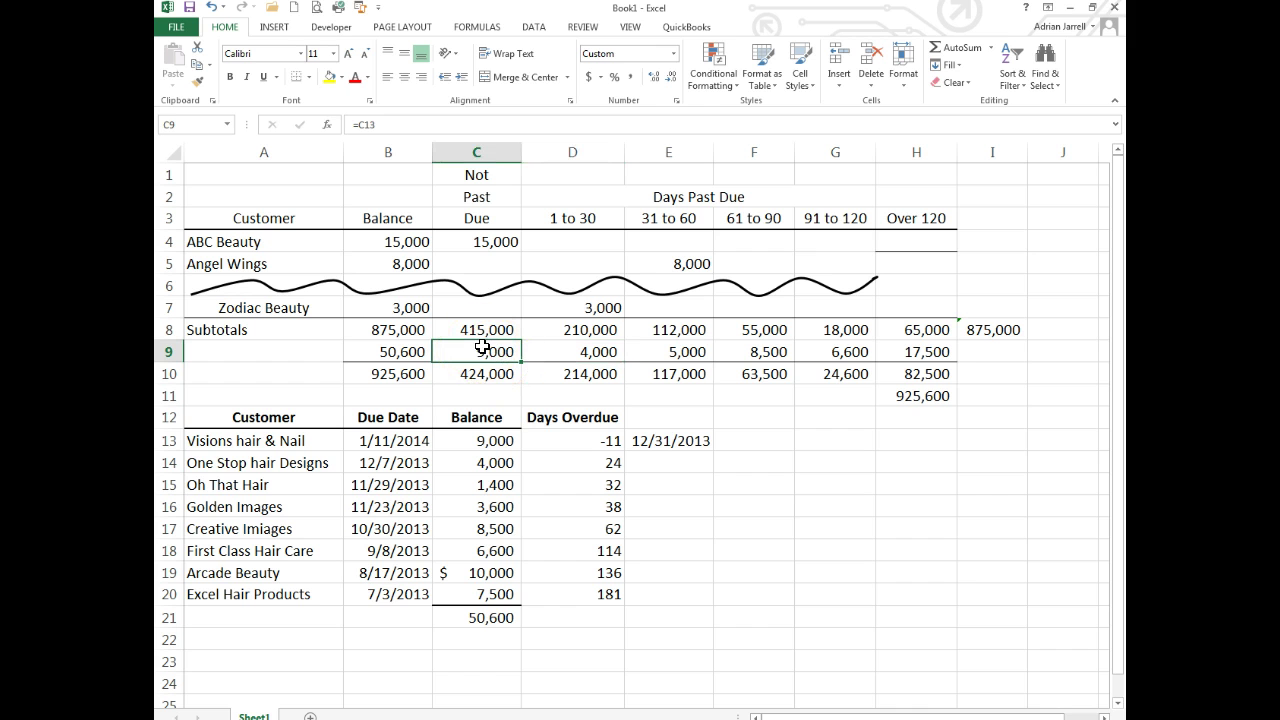
double_click(482, 346)
key(ctrl+Return)
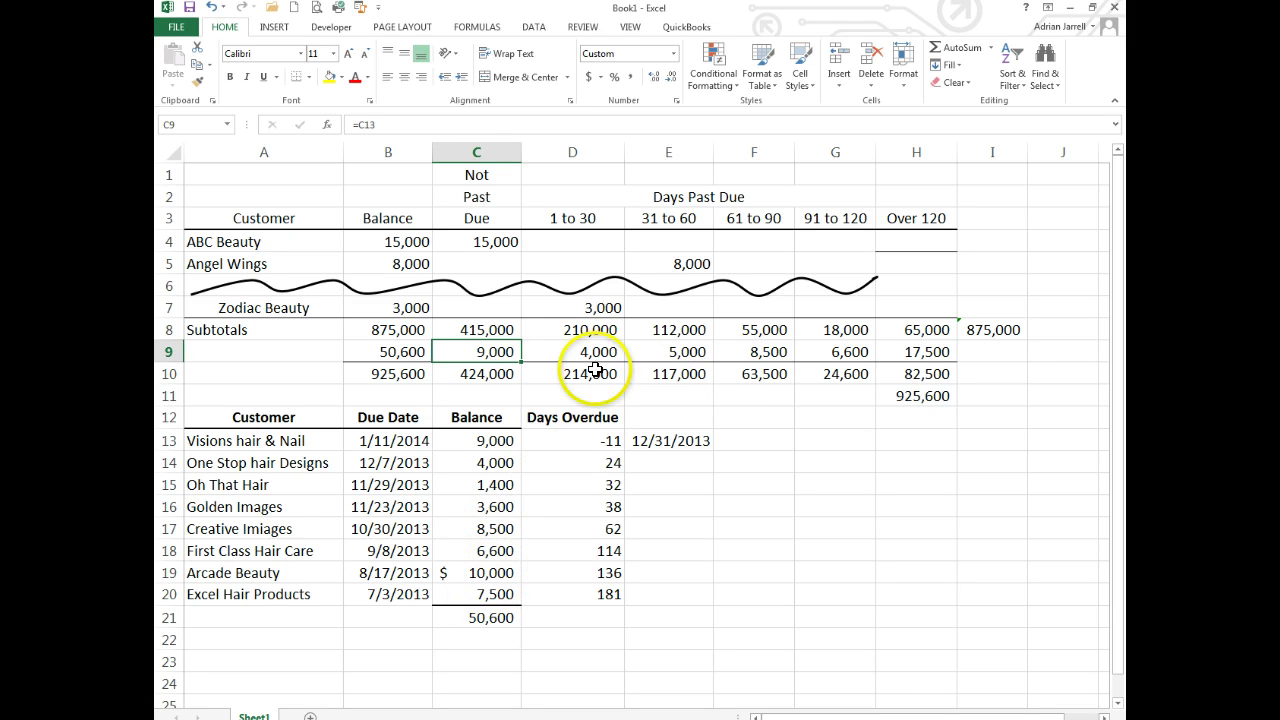
- Check the total formulas in B9, H11 and B10 to compare the column and row totals
click(400, 354)
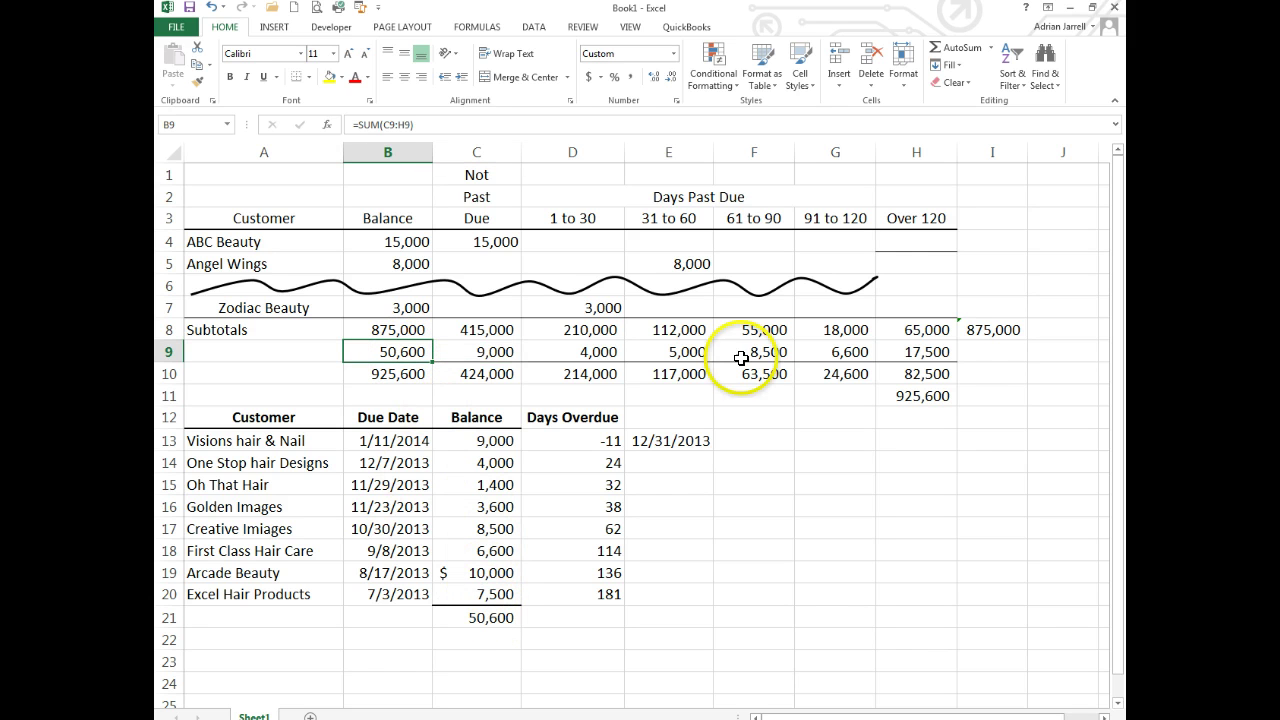
click(941, 397)
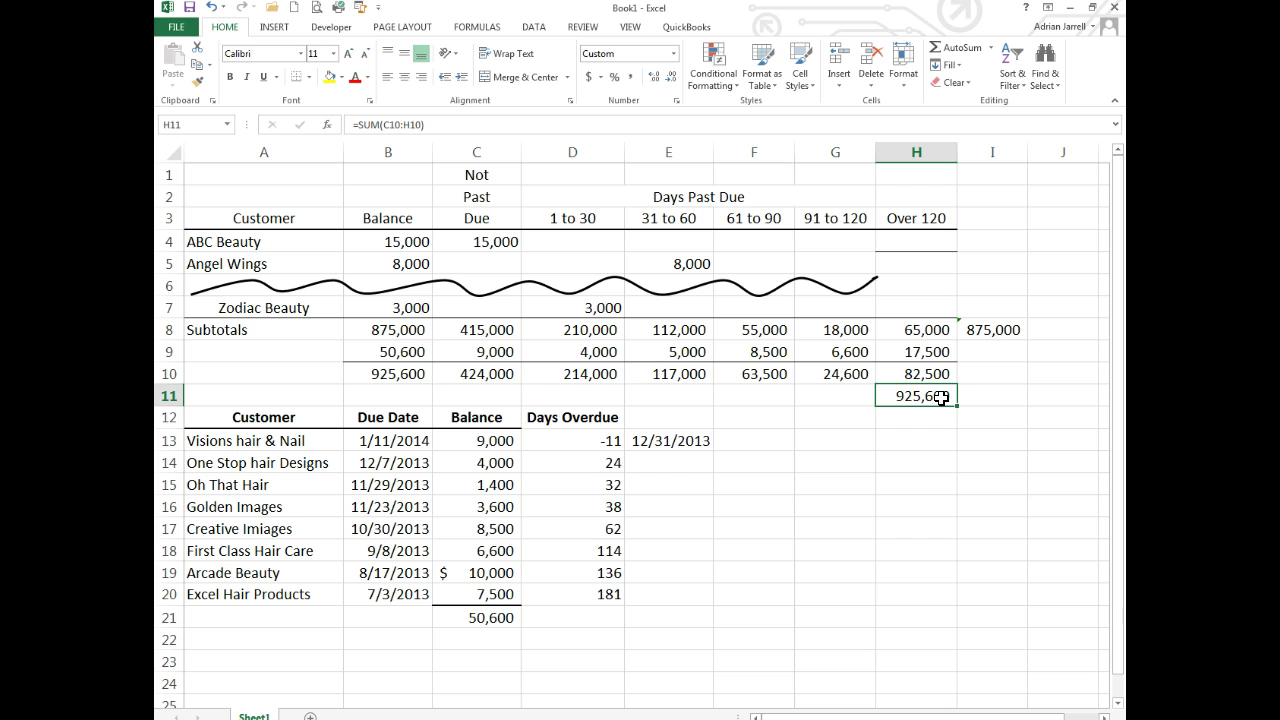
double_click(941, 397)
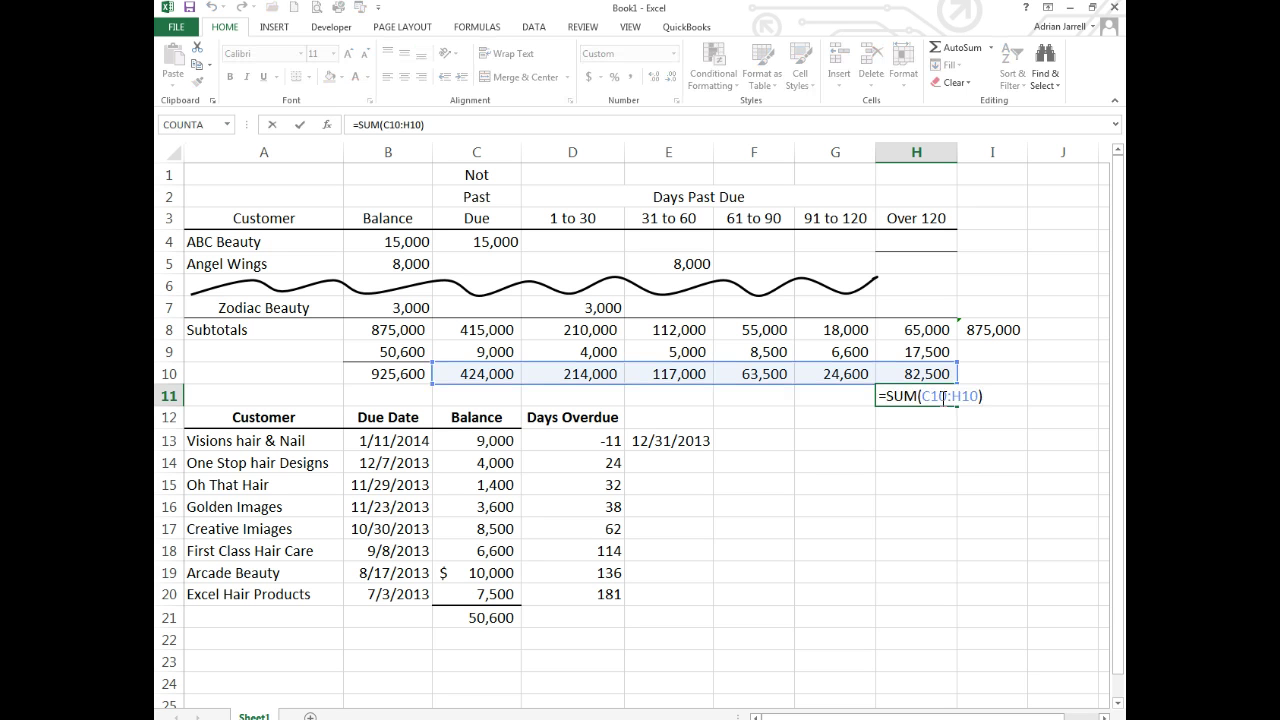
key(Return)
click(409, 374)
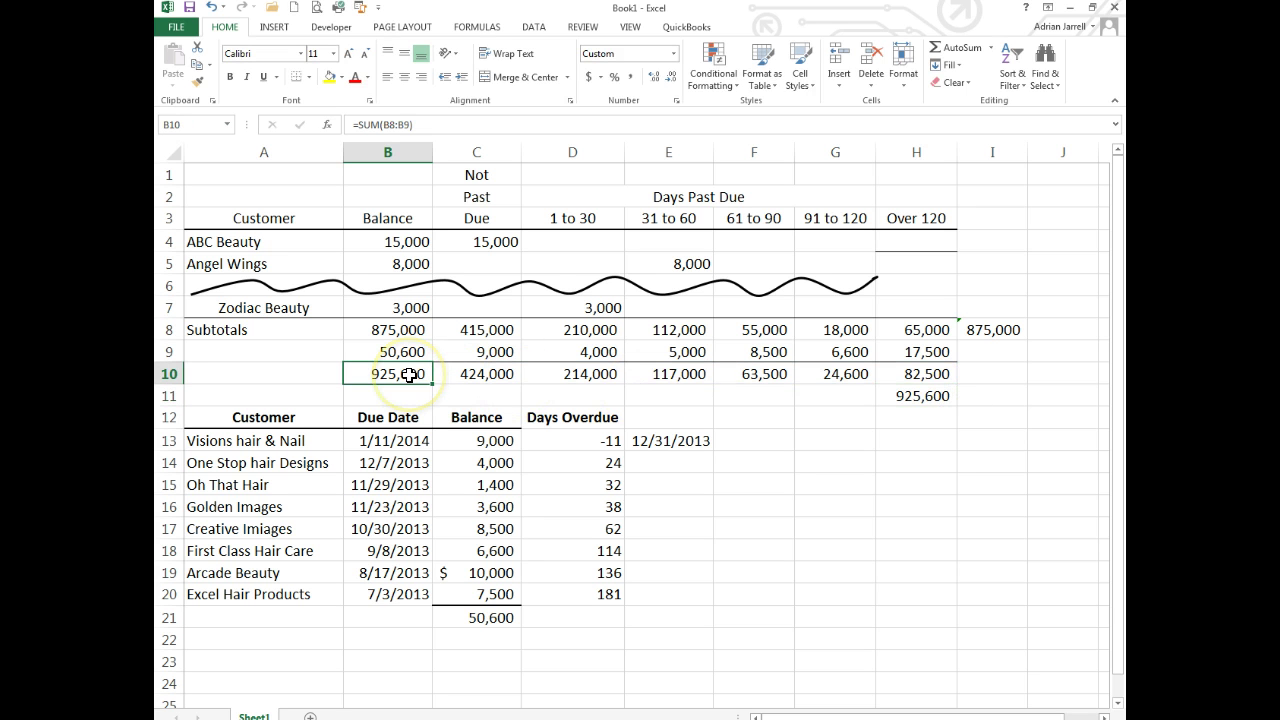
double_click(409, 374)
key(Escape)
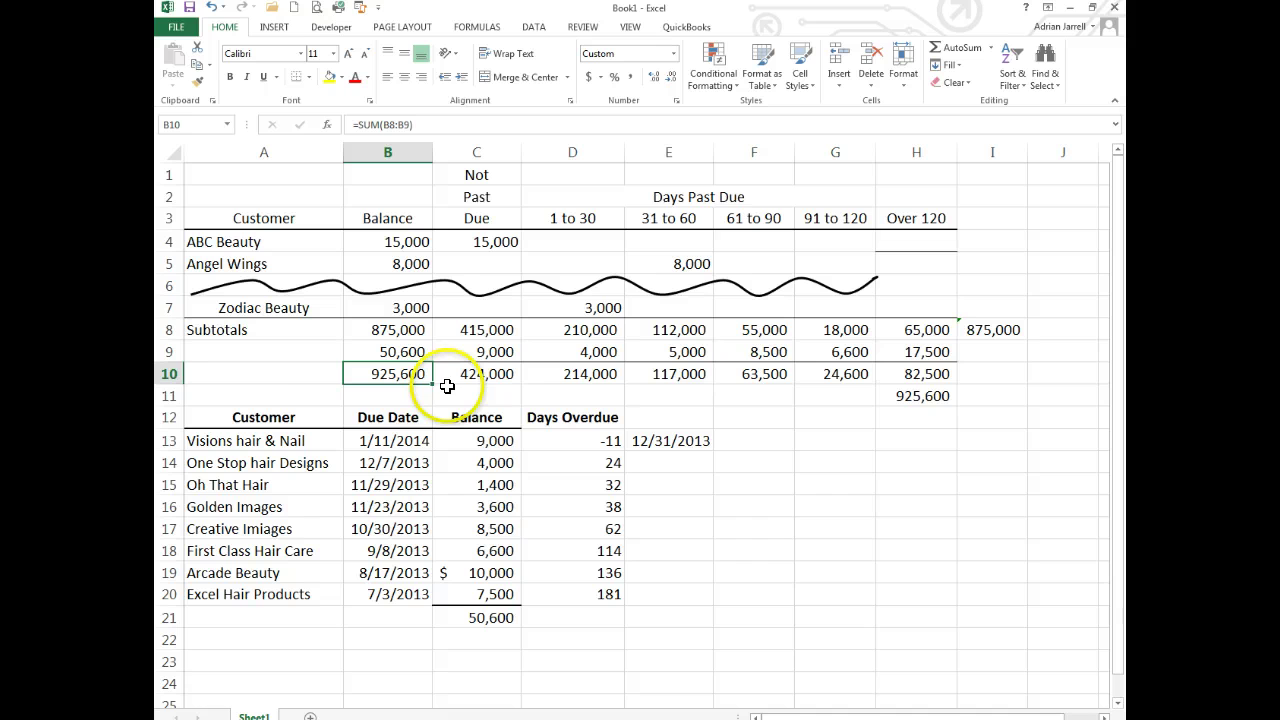
- Clear the cross-check totals in cells H11 and I8
click(930, 397)
key(Delete)
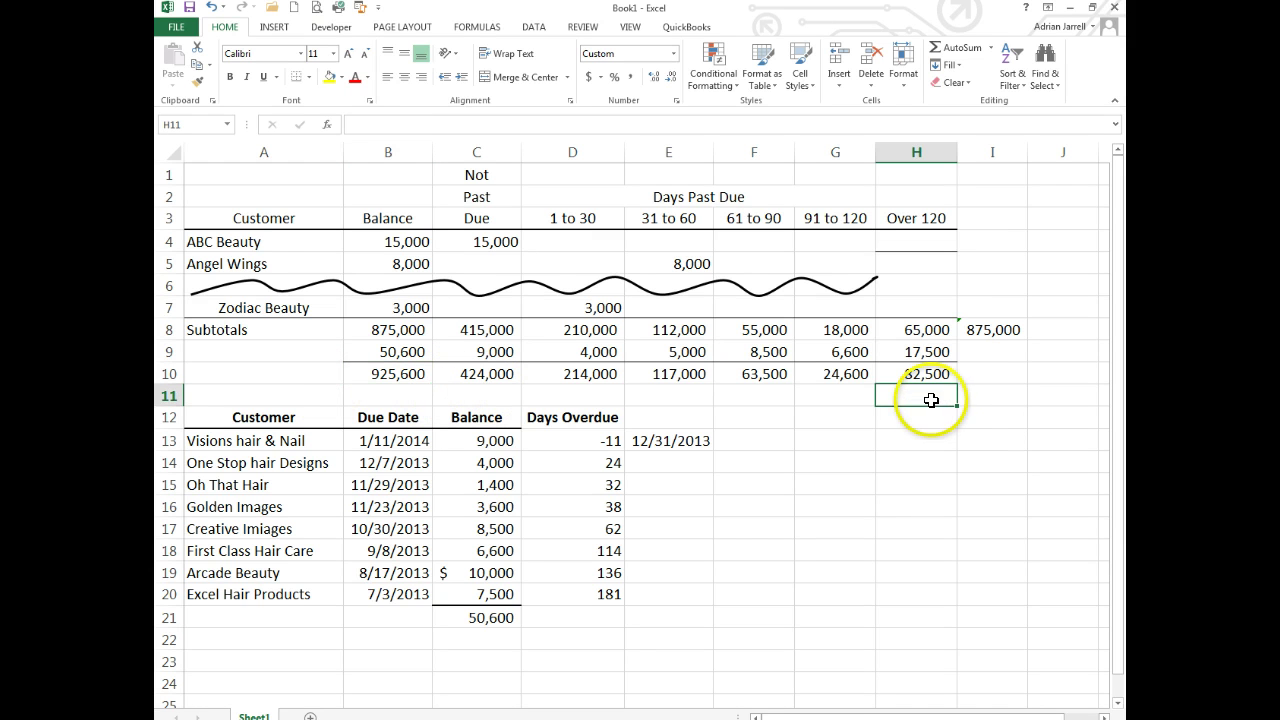
click(995, 333)
key(Delete)
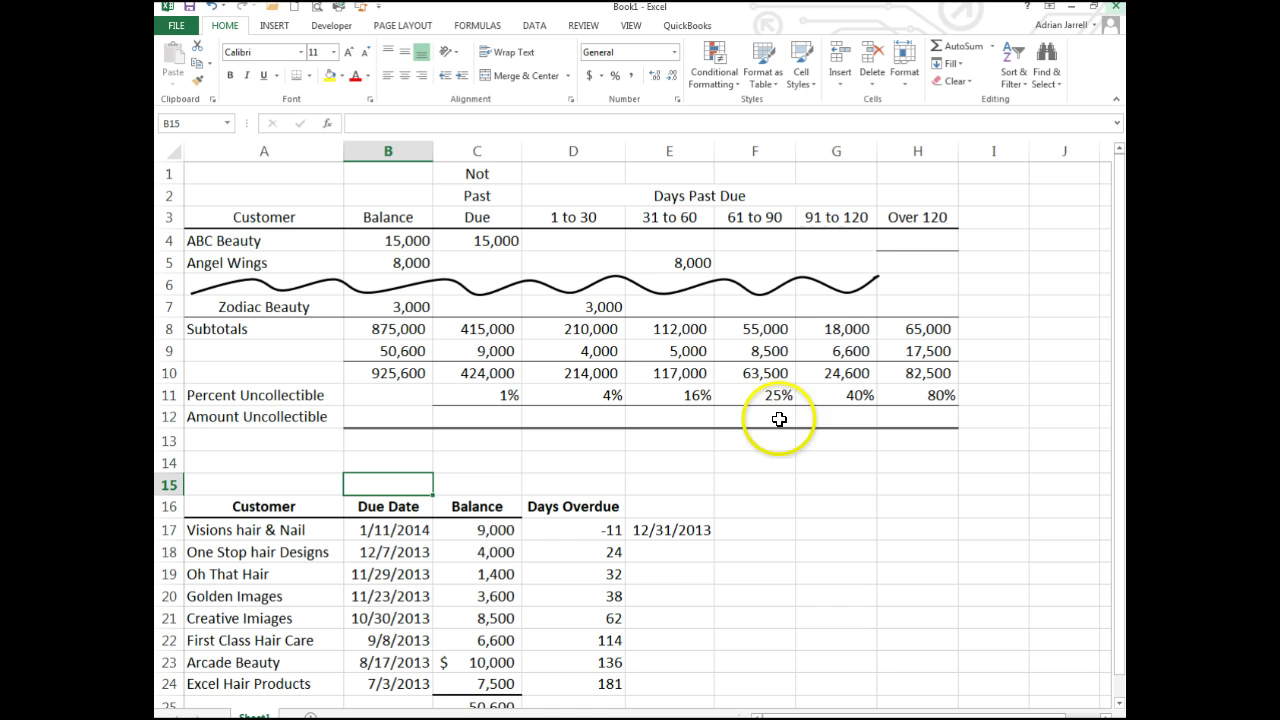
- Calculate the Not Past Due amount uncollectible in C12 with the formula =C11*C10
click(501, 416)
text(=)
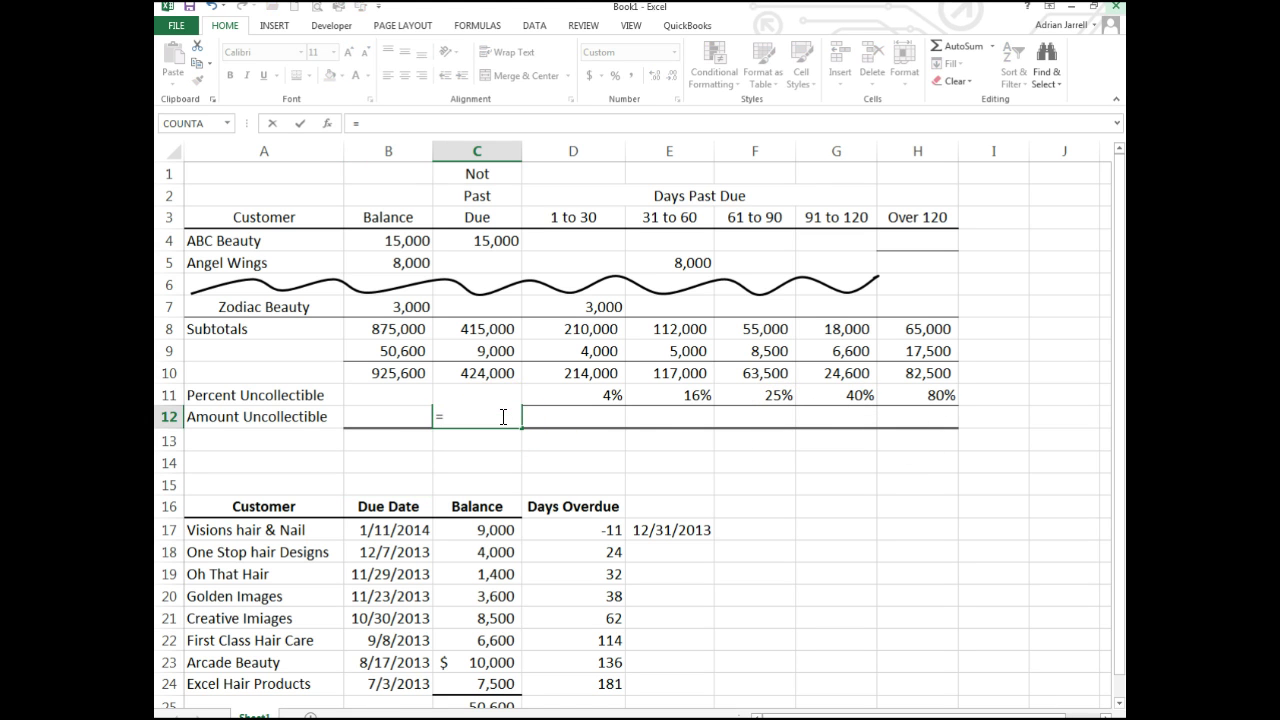
key(Up)
text(*)
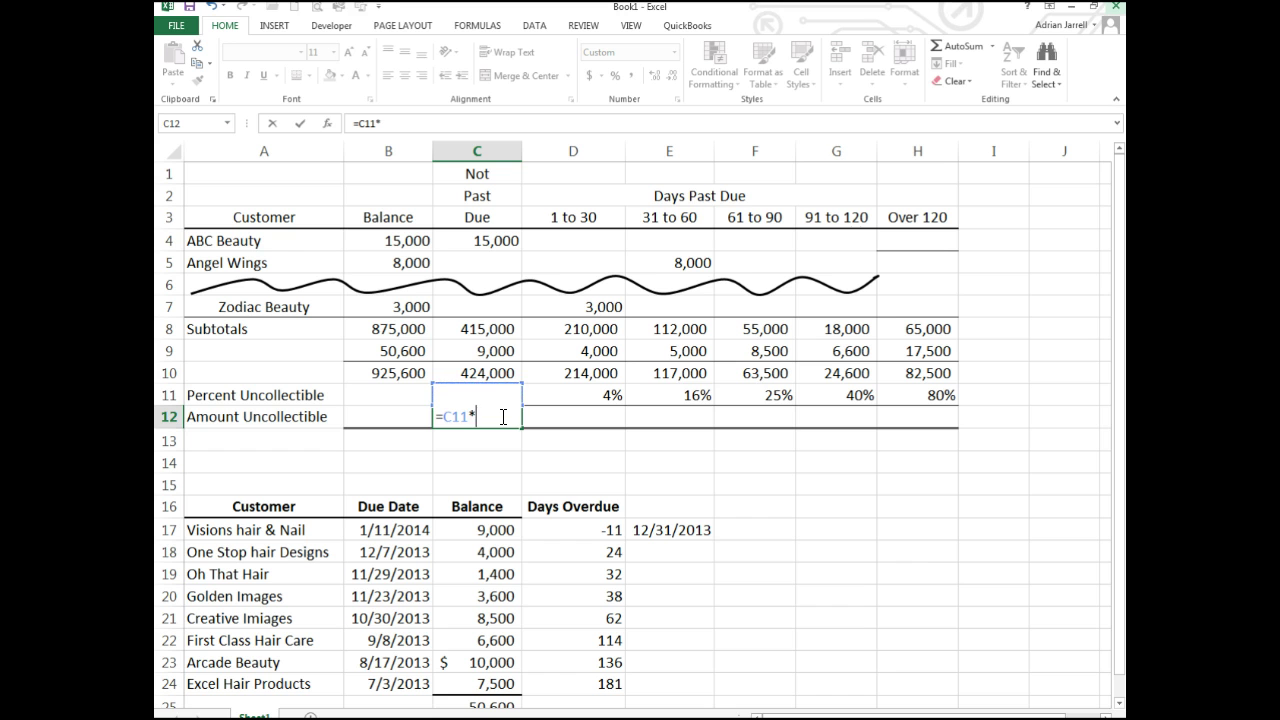
key(Up)
key(Up)
key(Return)
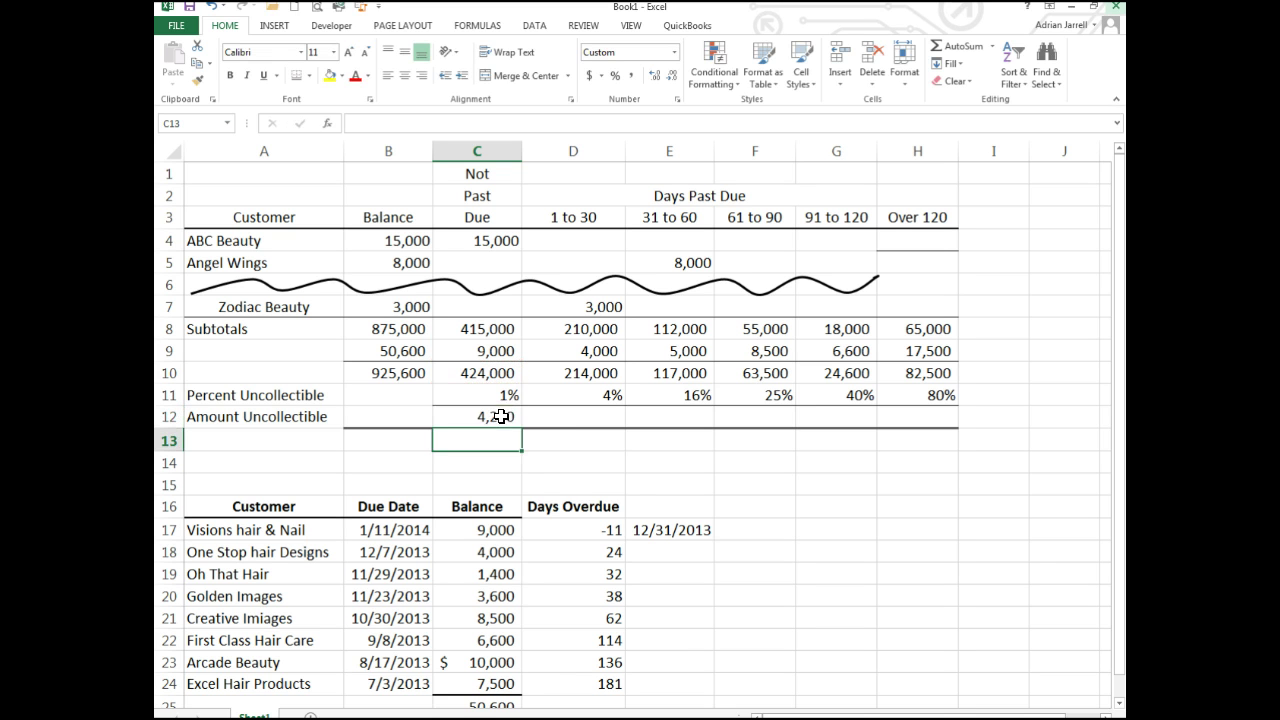
click(553, 476)
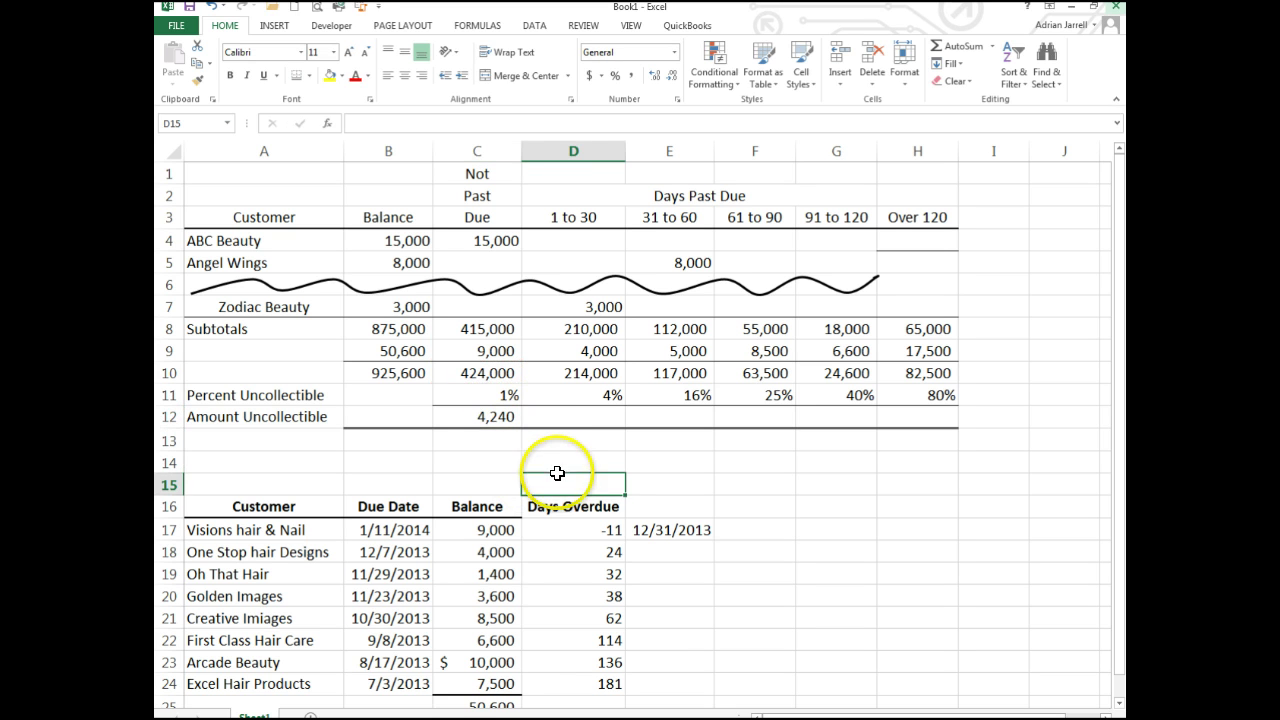
- Fill the Amount Uncollectible formula from C12 across to H12
click(485, 414)
drag(520, 428, 930, 420)
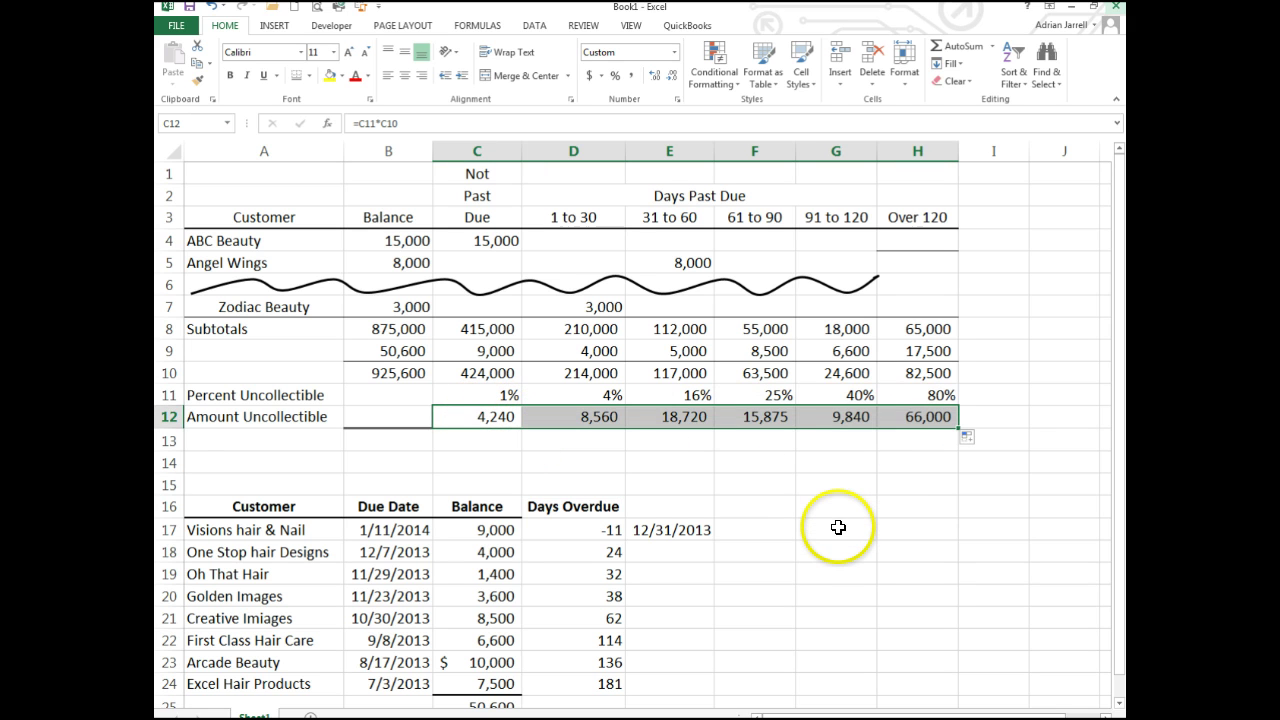
click(720, 464)
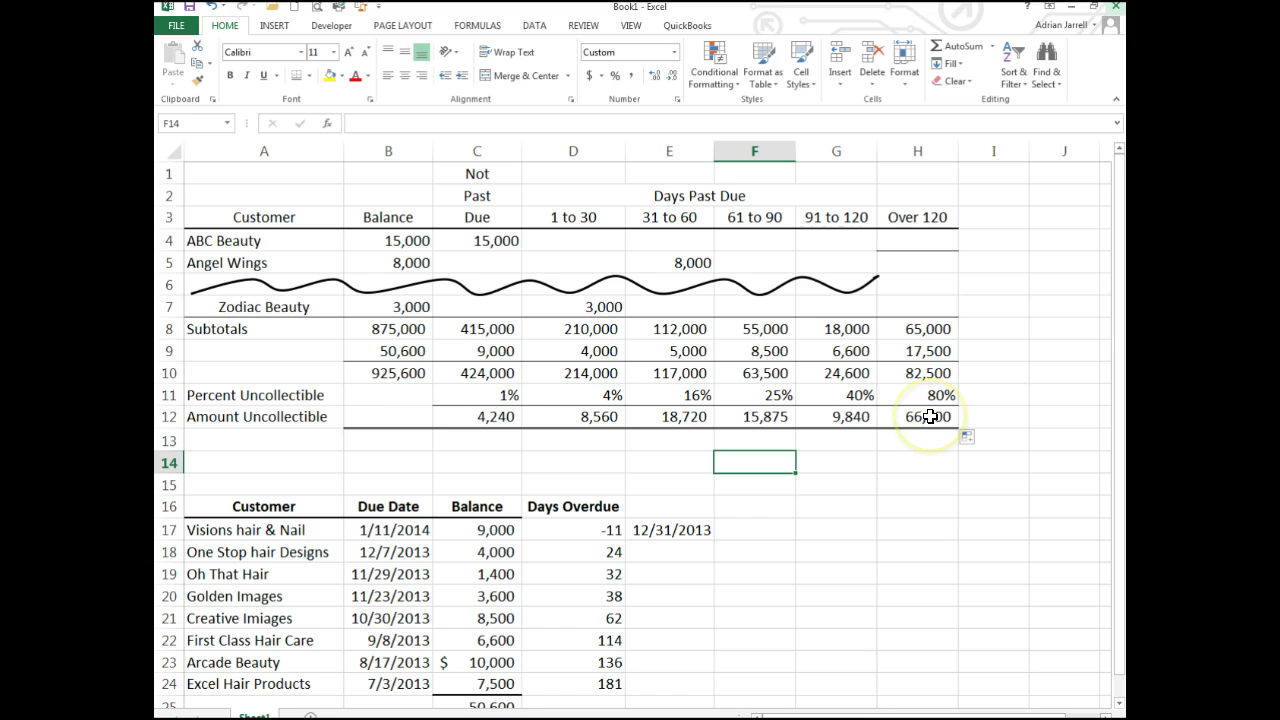
- Total the uncollectible amounts in B12 with the formula =SUM(C12:H12)
click(384, 420)
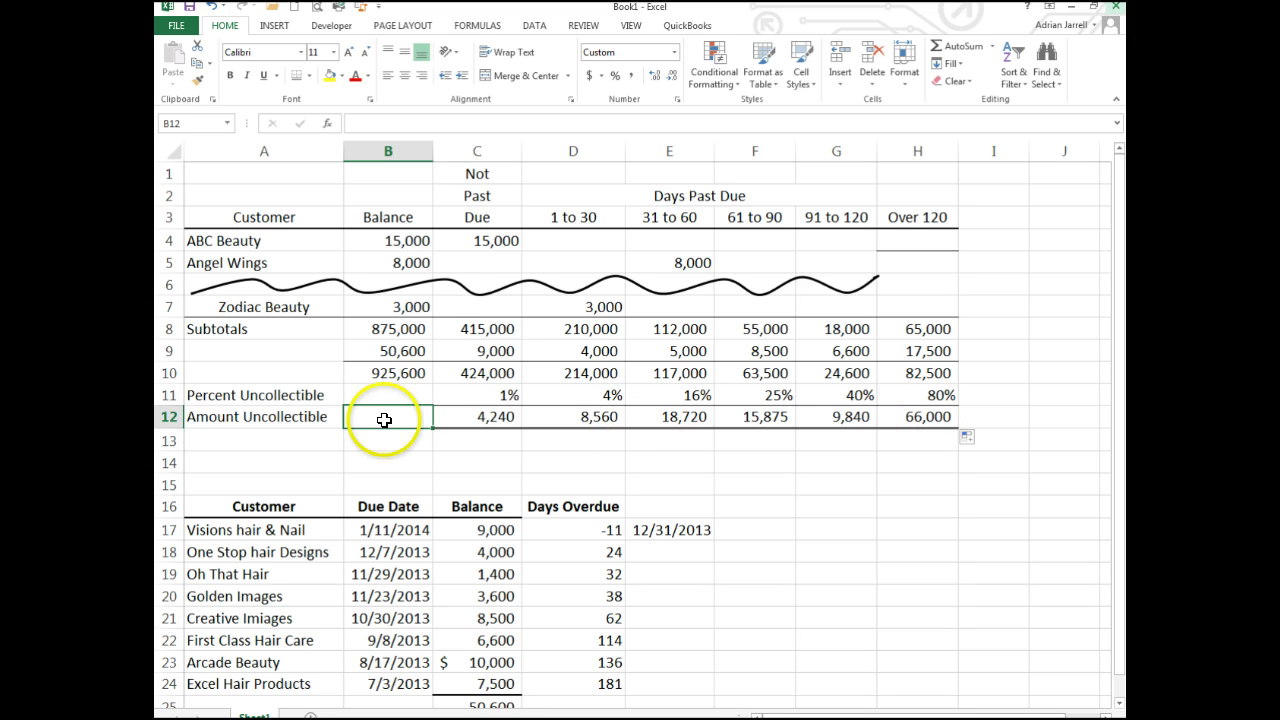
click(955, 47)
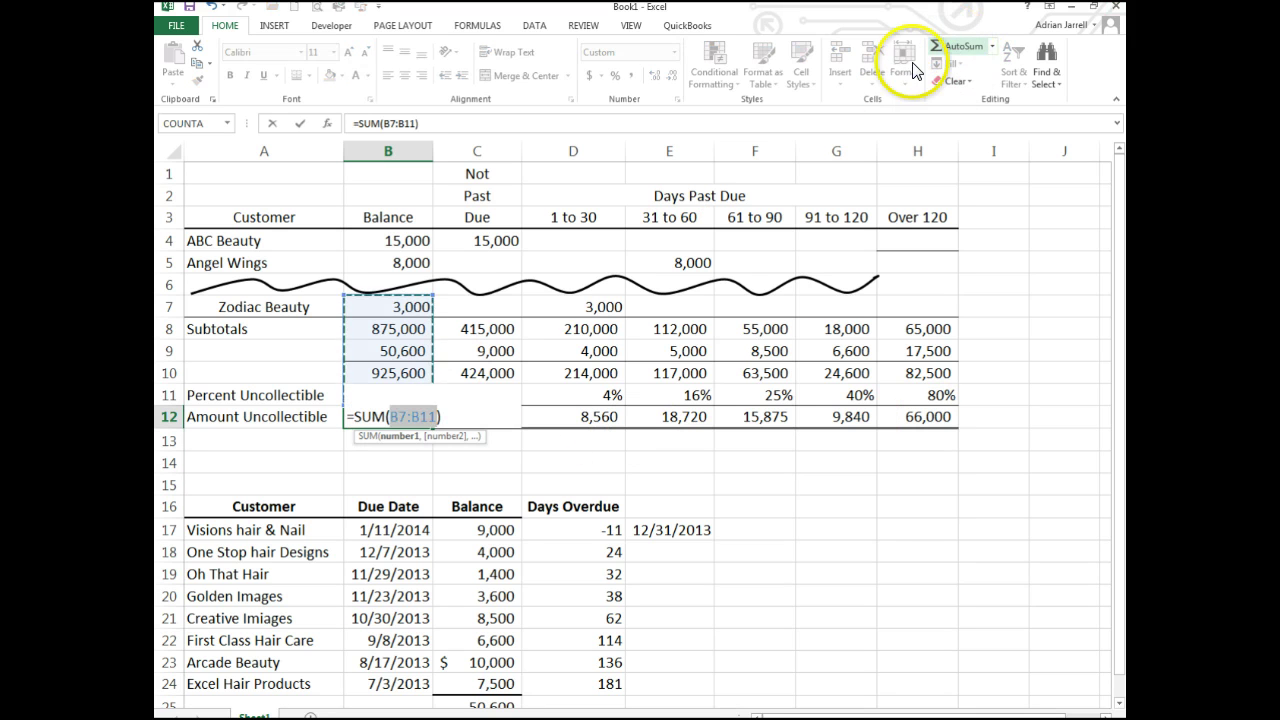
drag(890, 416, 509, 417)
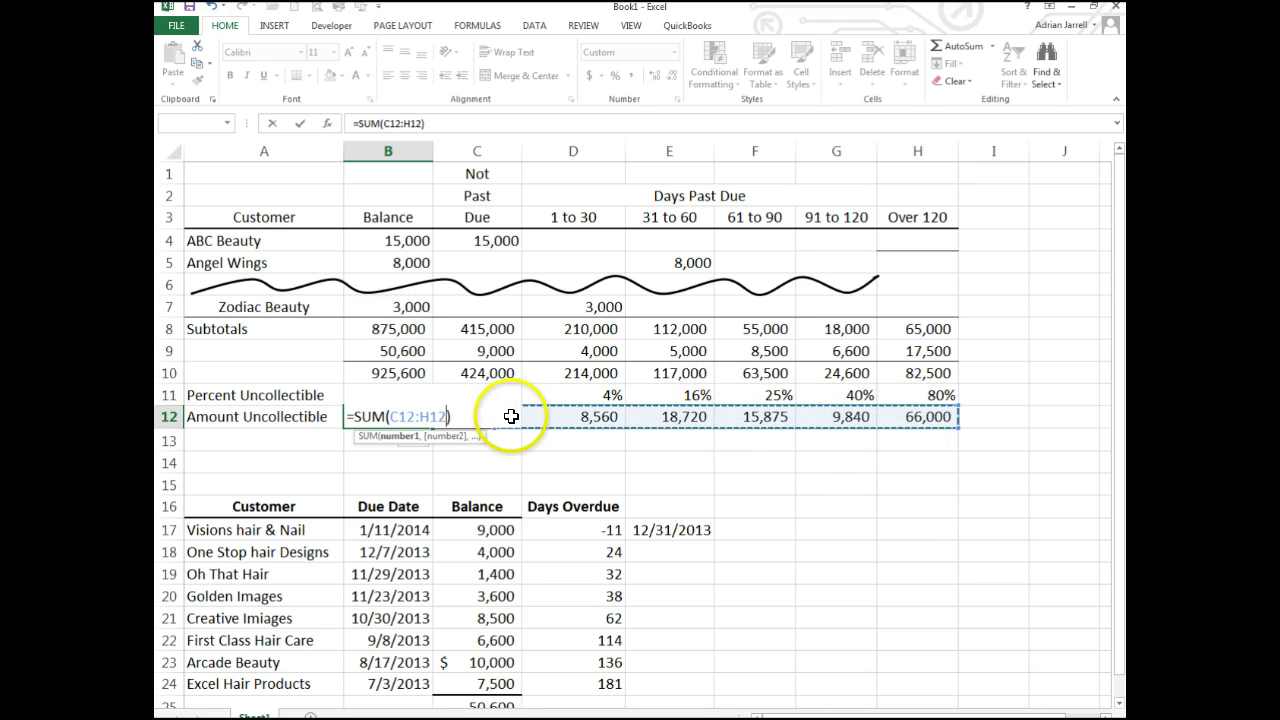
key(Return)
click(488, 465)
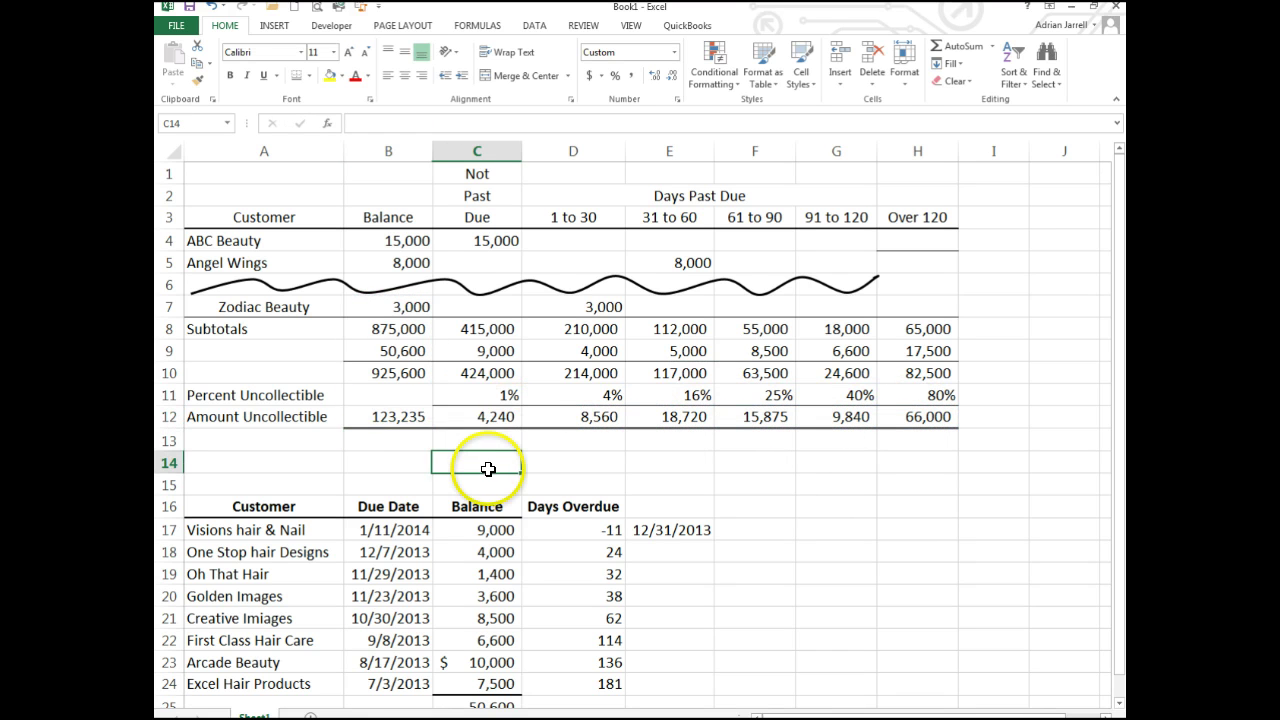
click(369, 416)
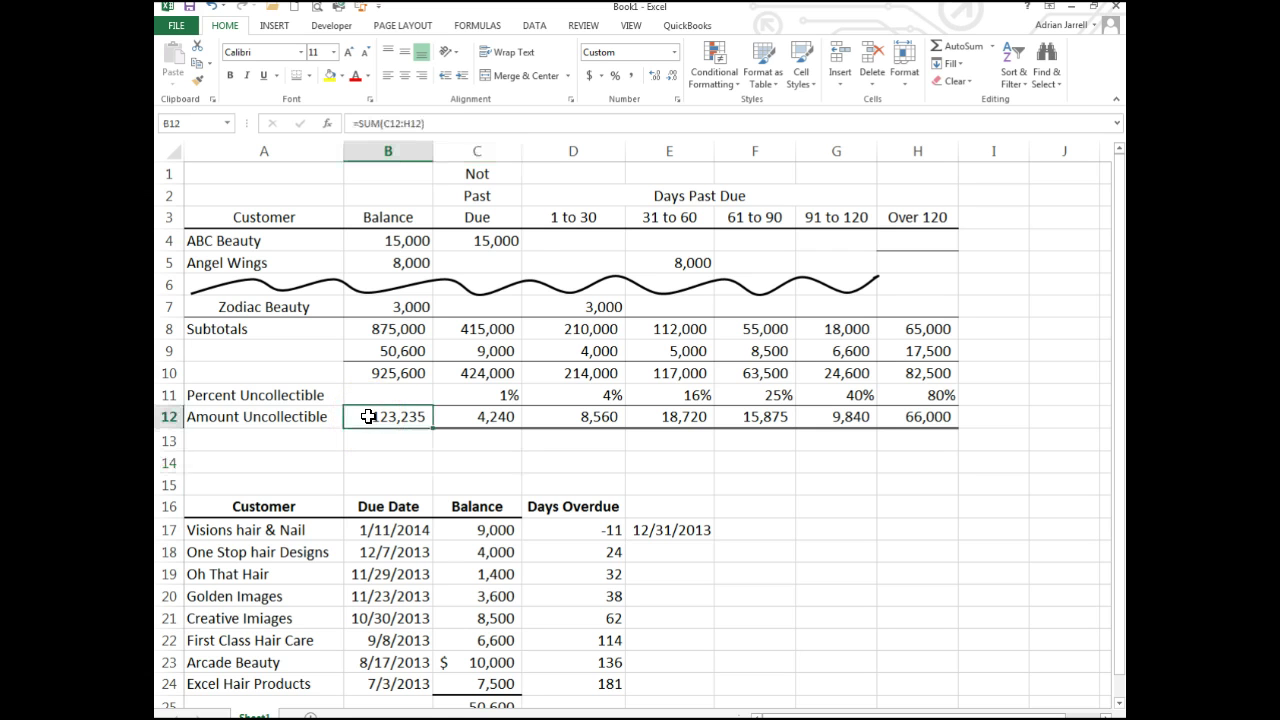
- Highlight the total amount uncollectible in B12 in yellow and add a double bottom border to the balance total in C25
click(329, 76)
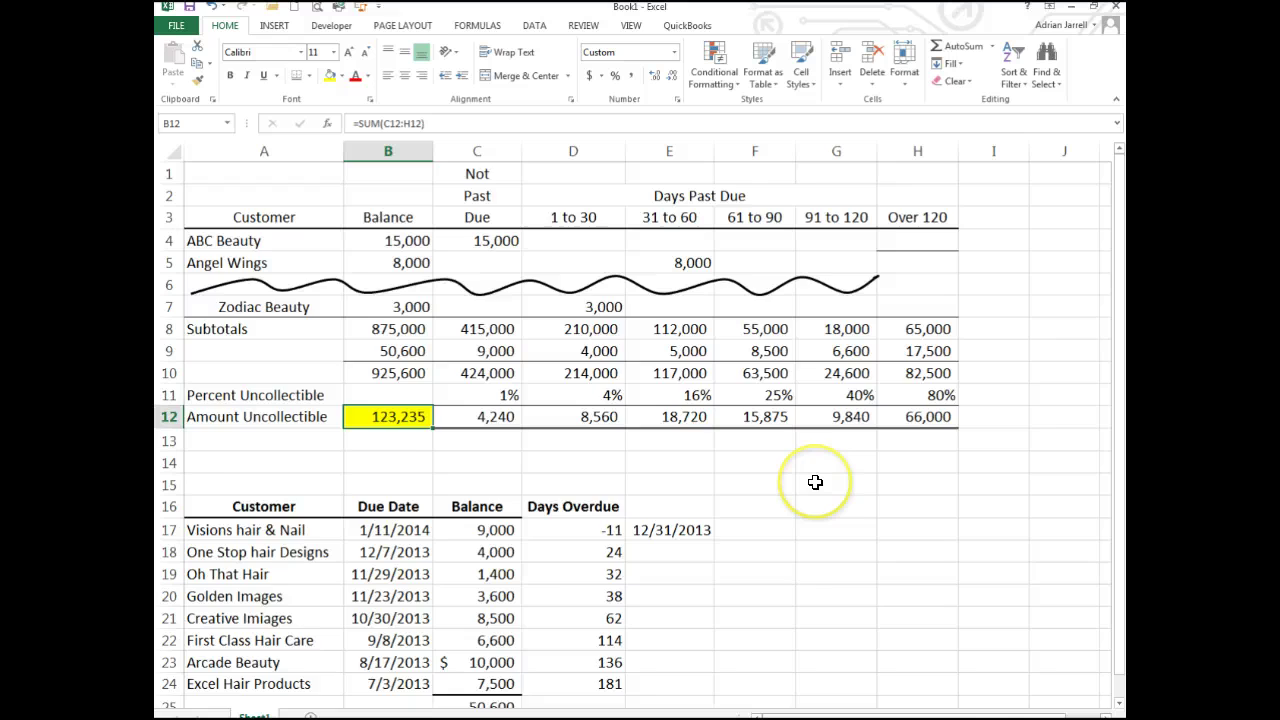
scroll(815, 482, down, 1)
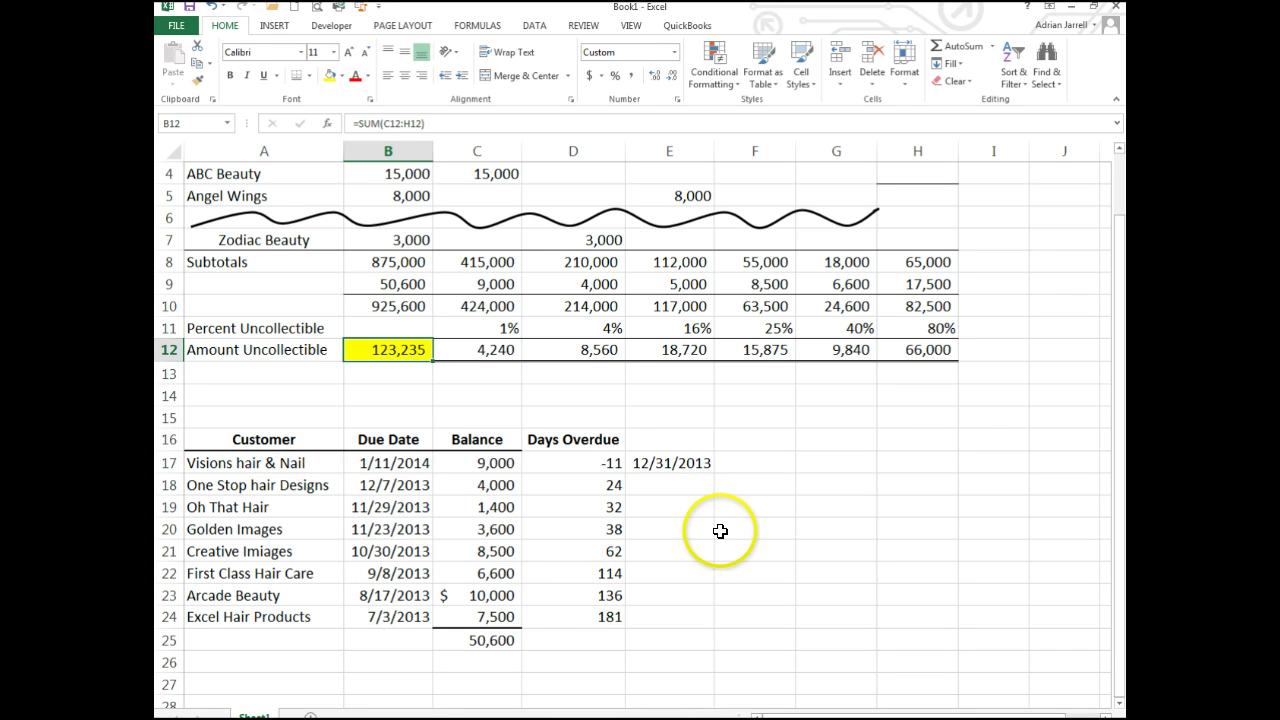
click(486, 636)
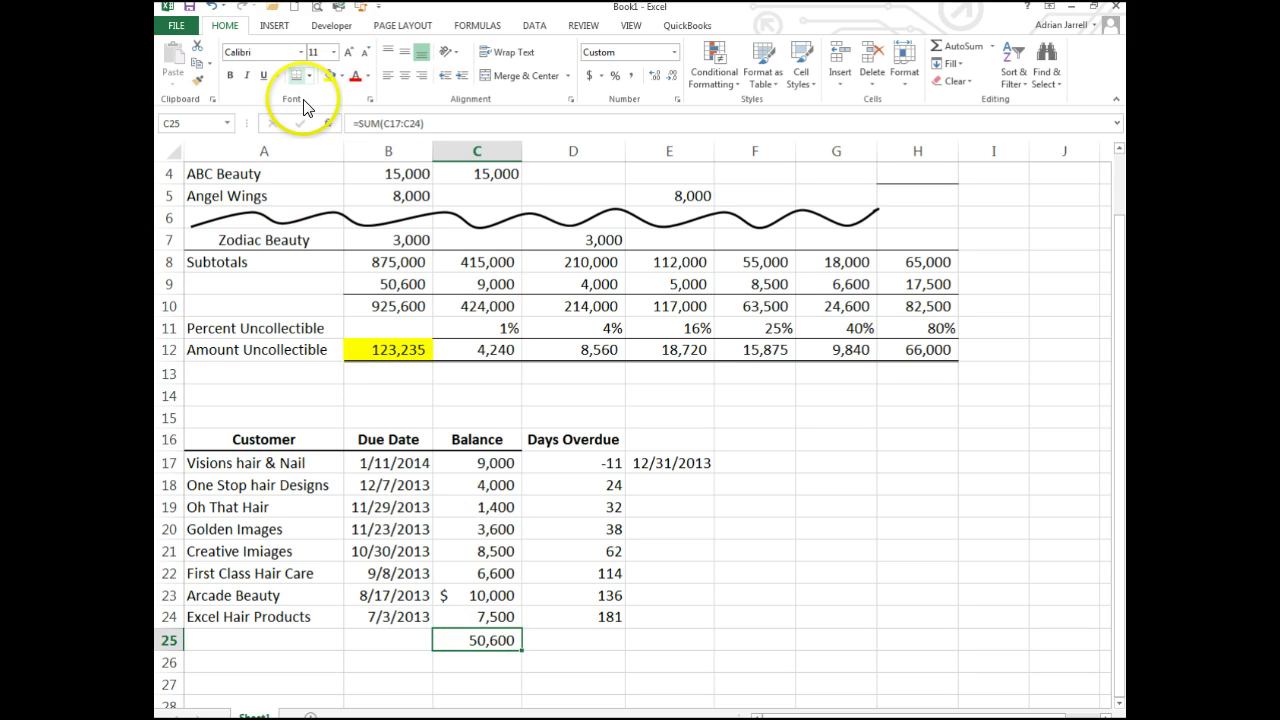
click(829, 522)
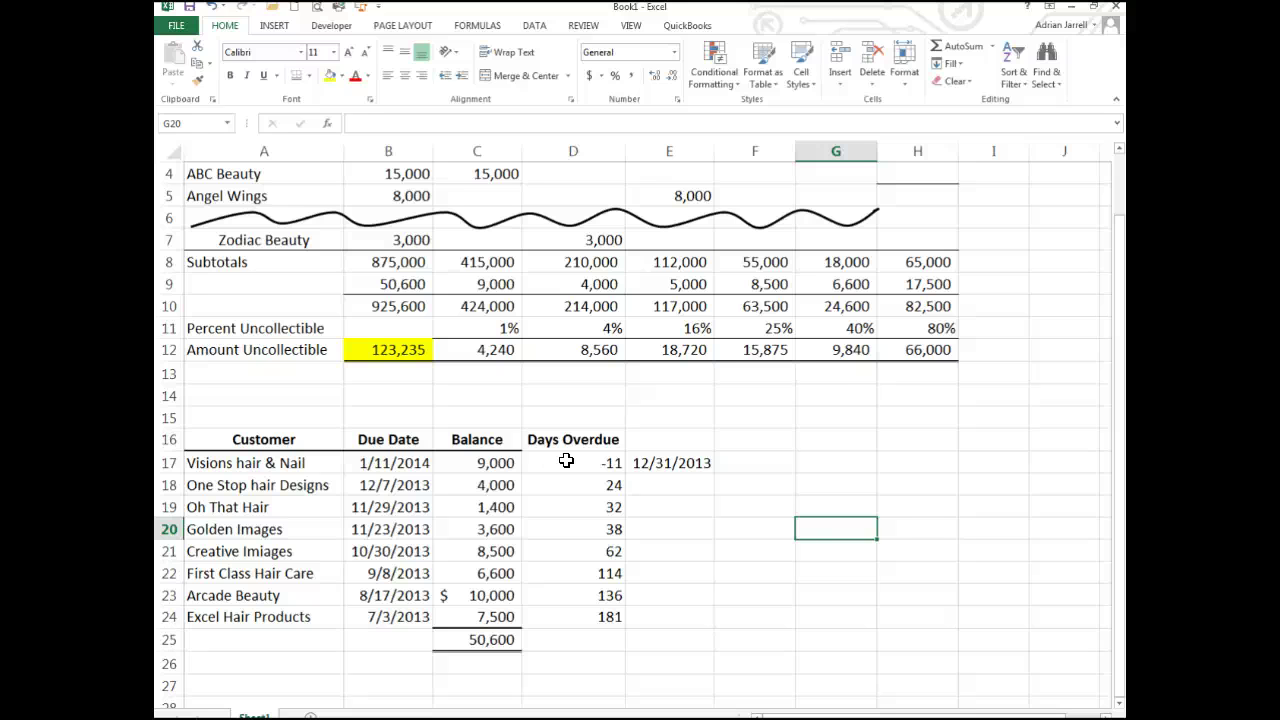
- Enter the label "Current Balance in Allowance for Doubtful Accounts" in cell A28
scroll(585, 450, down, 1)
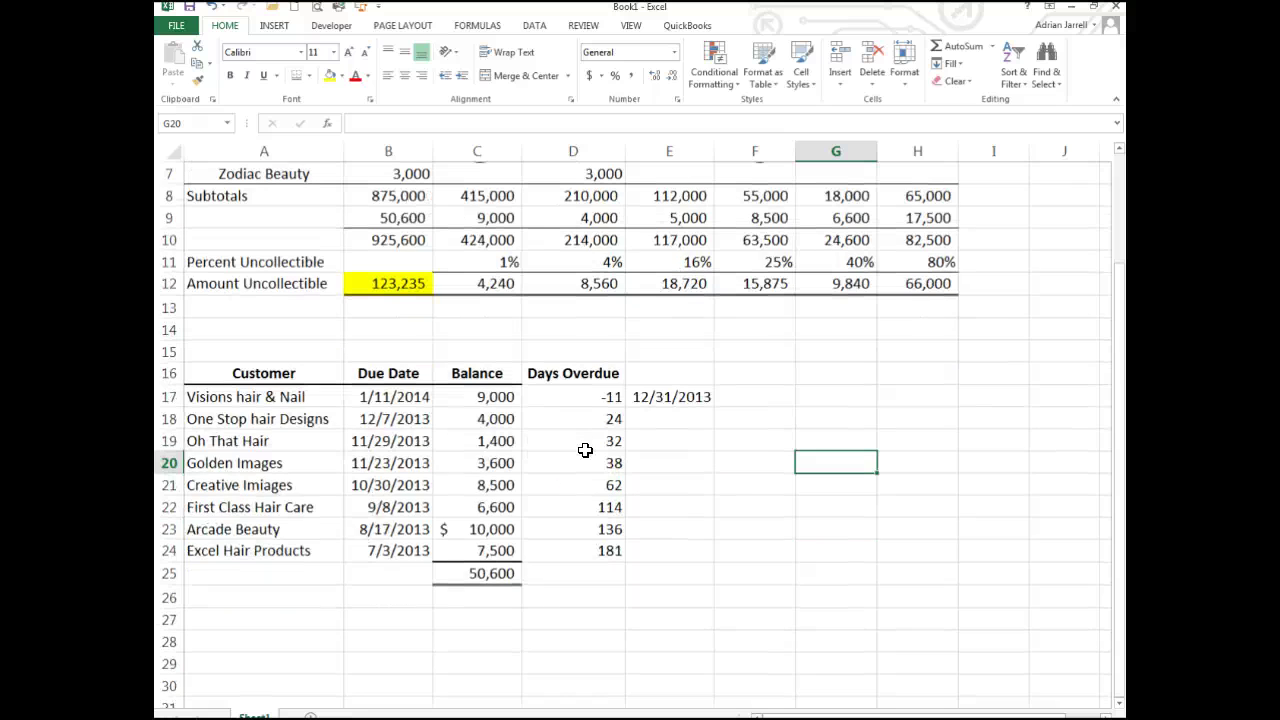
scroll(585, 450, down, 2)
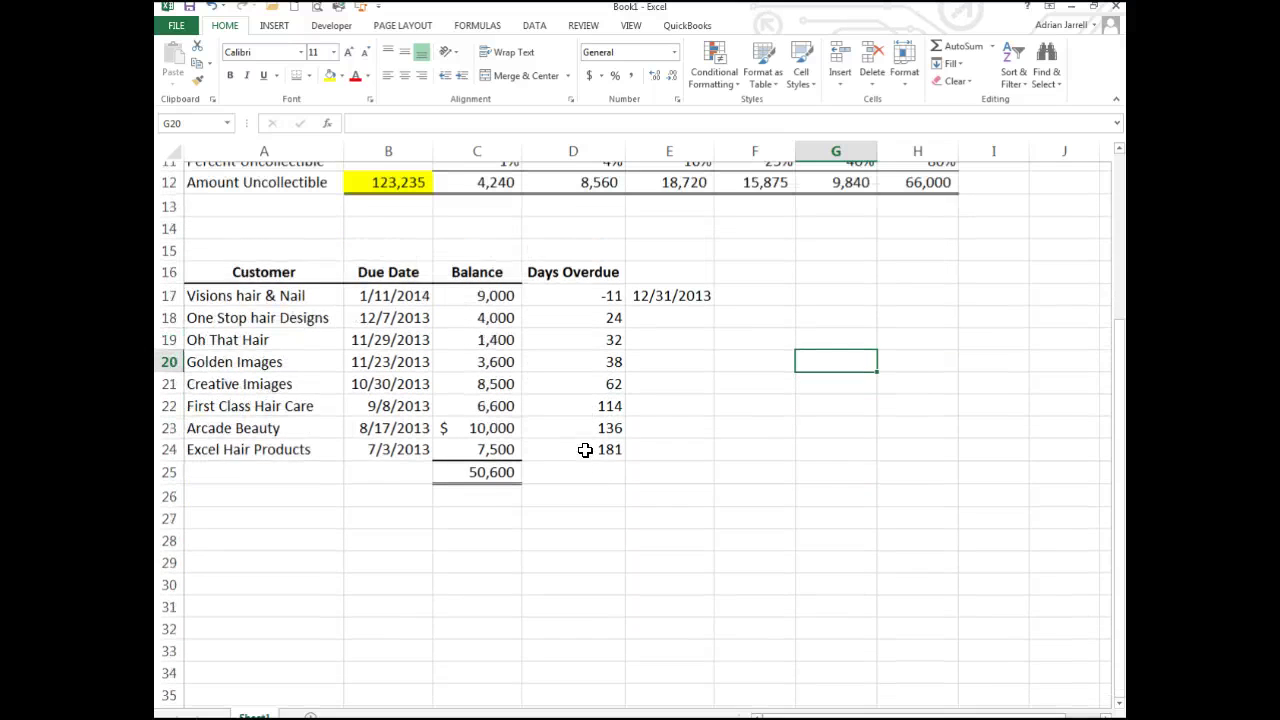
scroll(585, 450, up, 1)
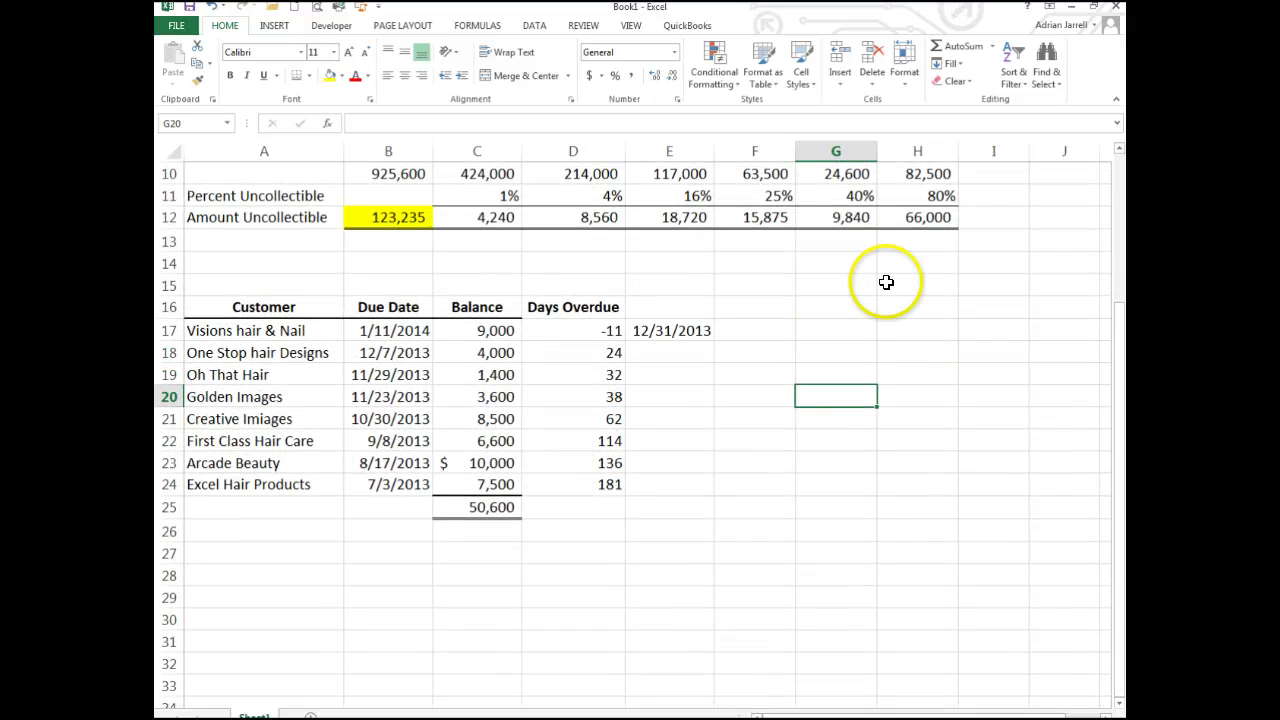
click(277, 564)
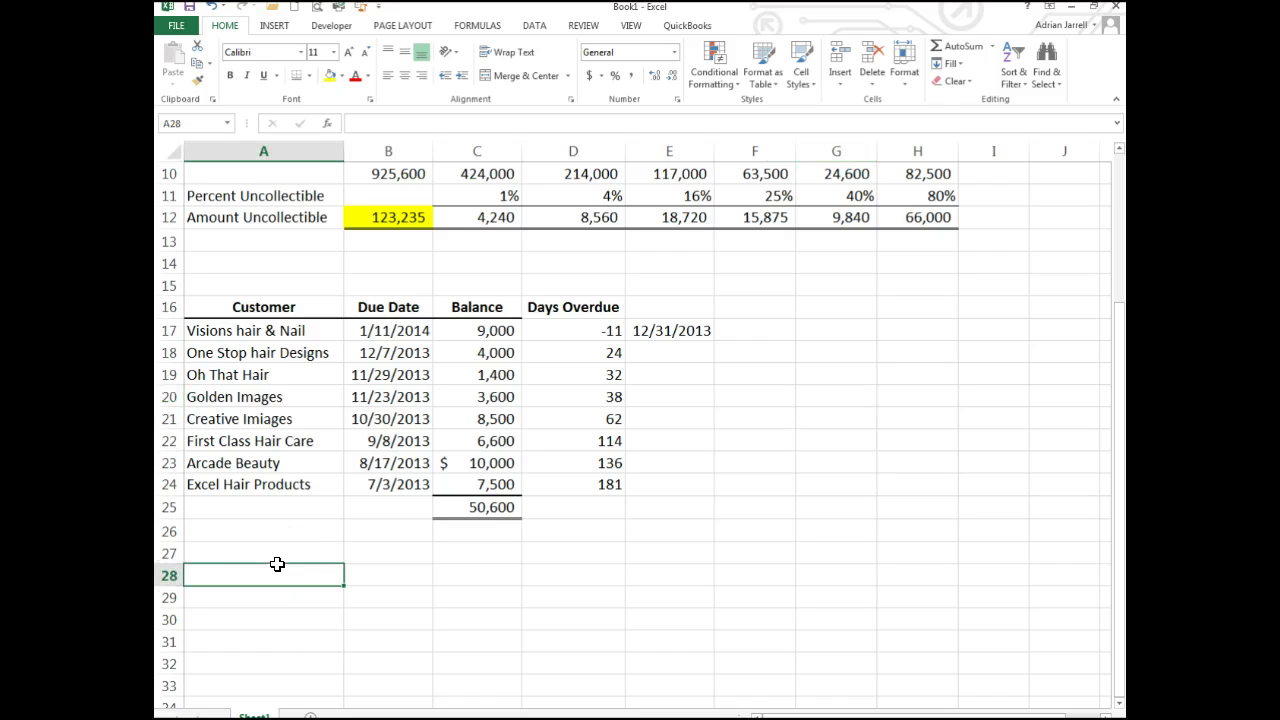
text(Cur)
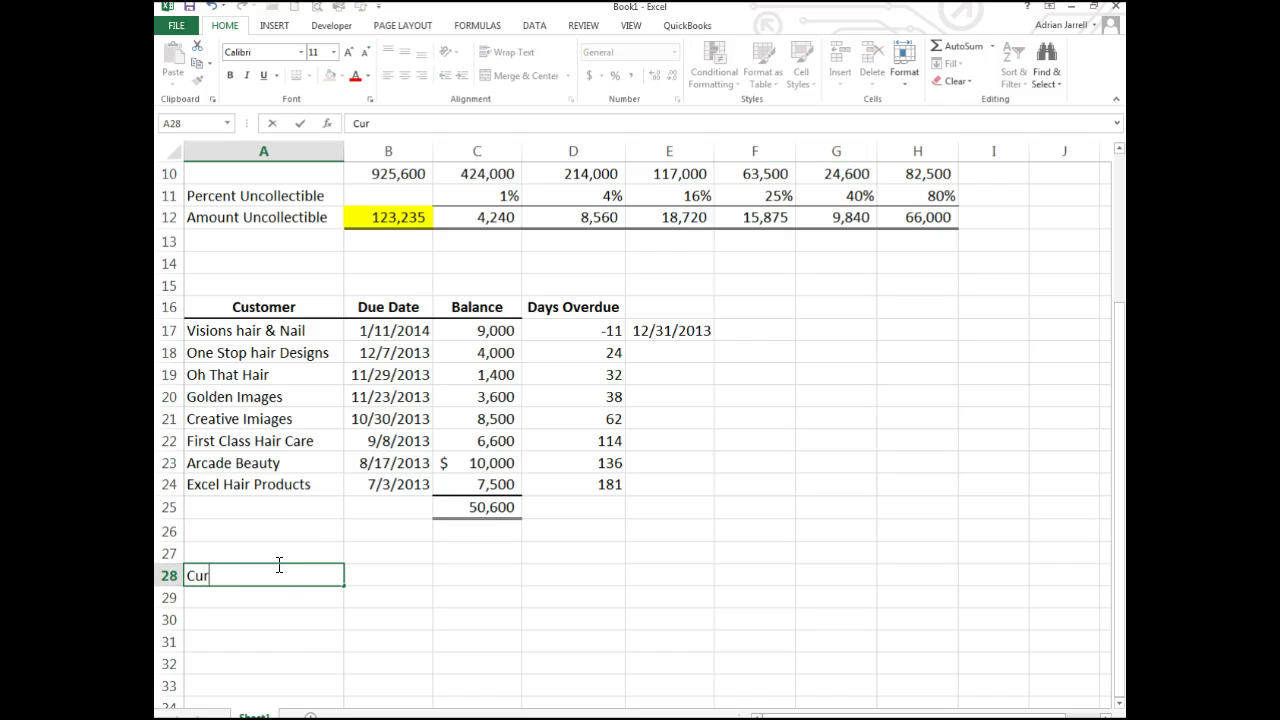
text(rent Balance in)
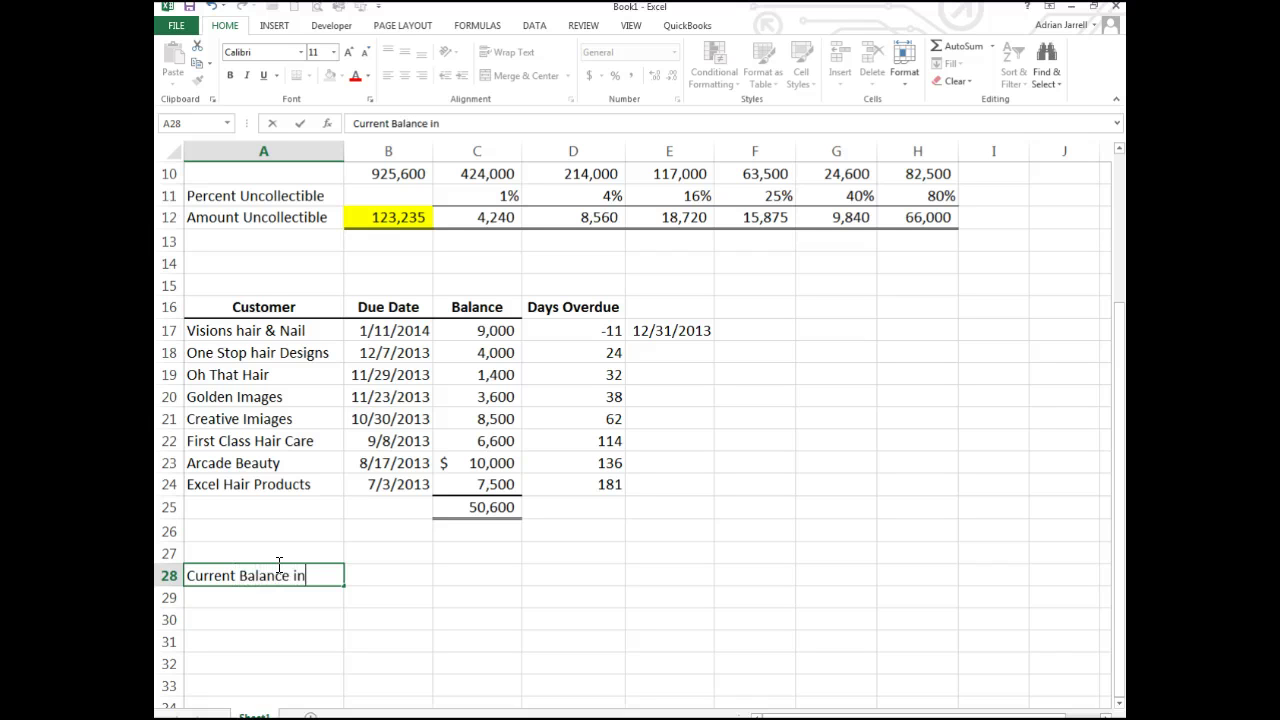
text( Allown)
key(BackSpace)
text(ance )
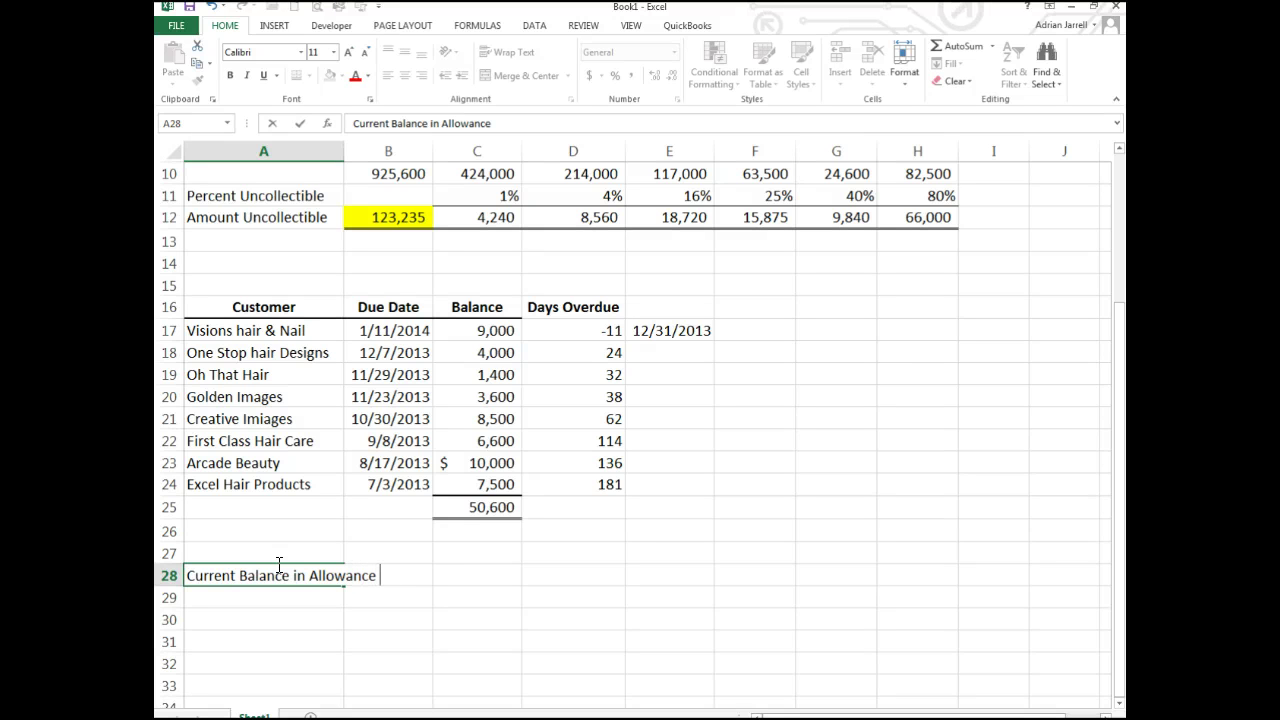
text(for Doub)
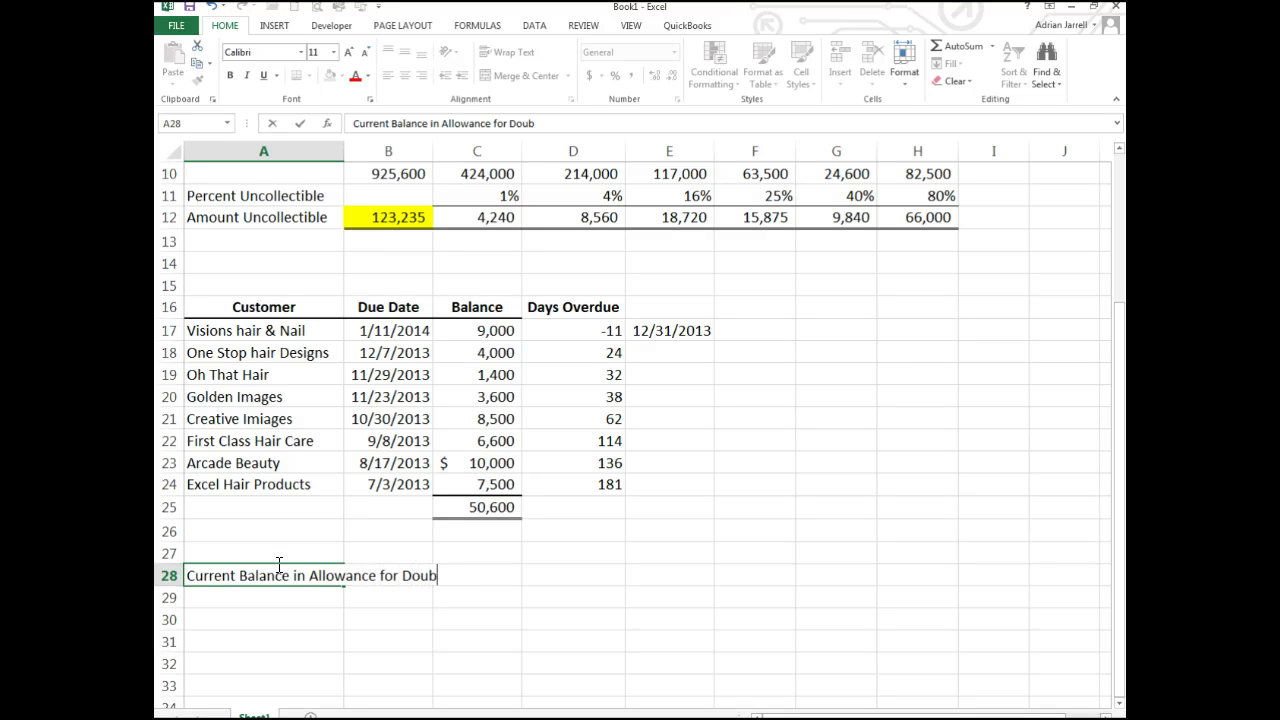
text(tful Accounts)
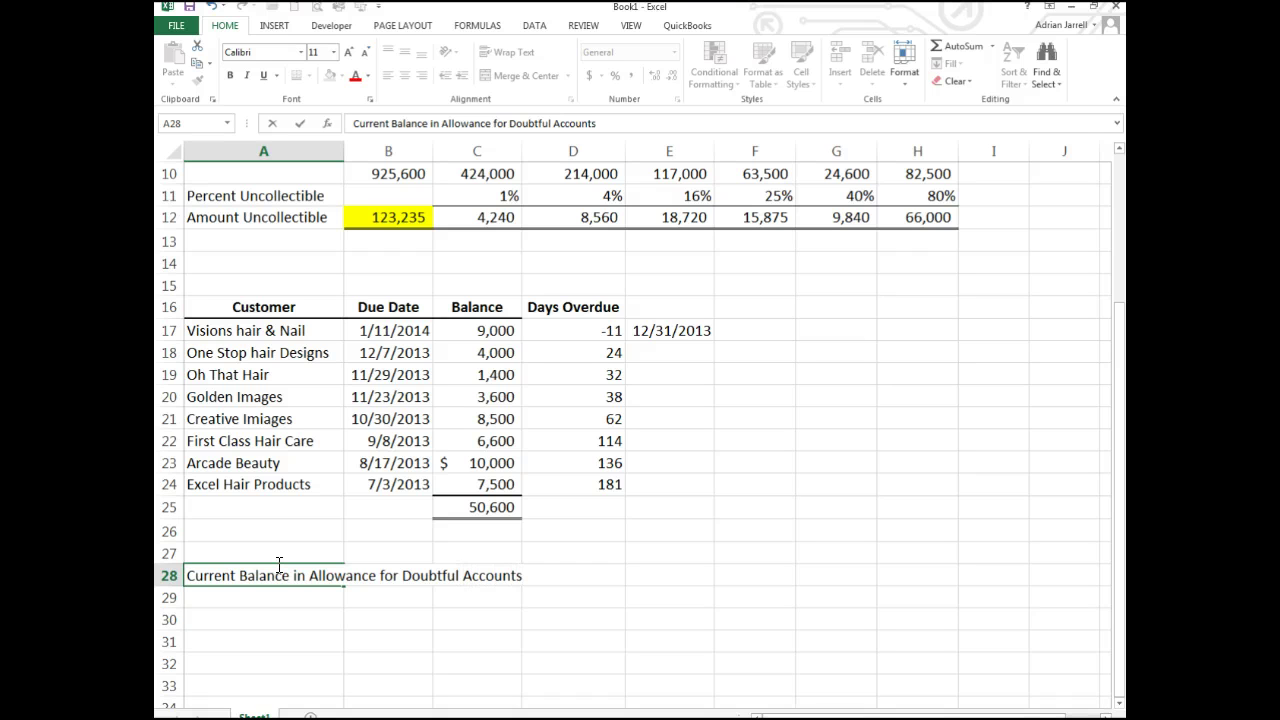
key(Tab)
- Enter the current allowance balance of $7,375 in E28 and mark it "cr." in F28
key(Tab)
key(Tab)
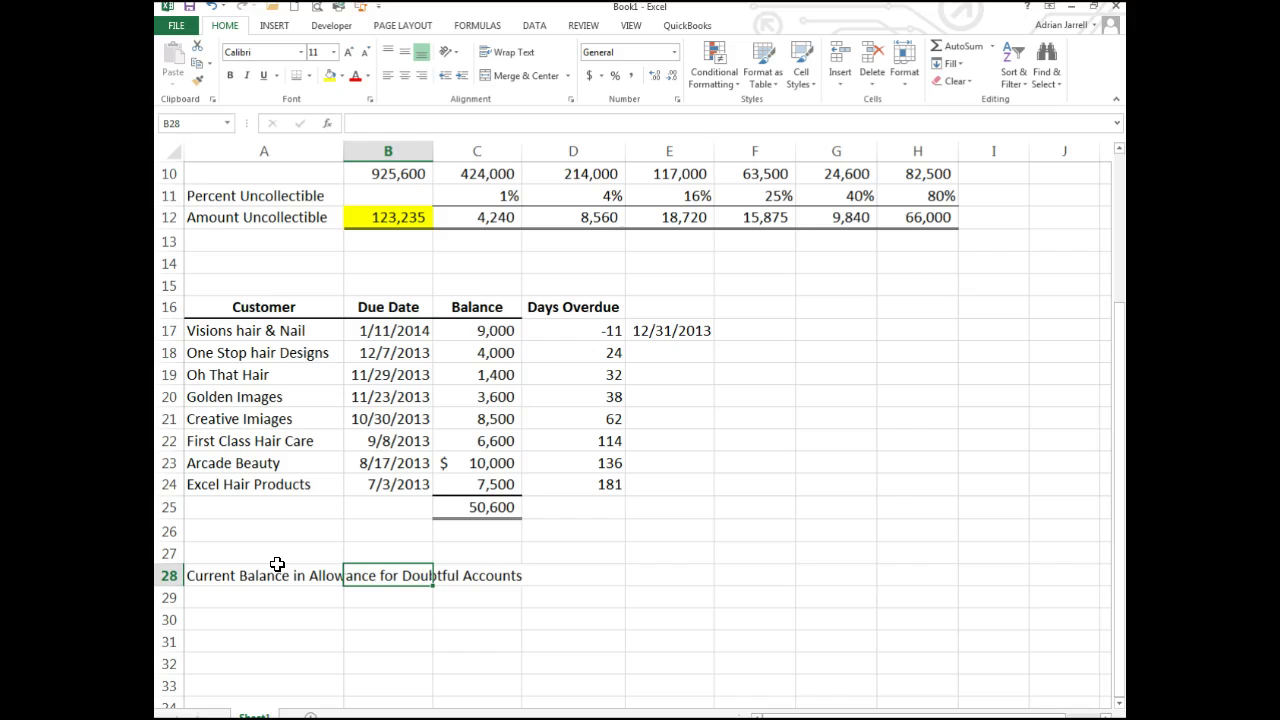
key(Tab)
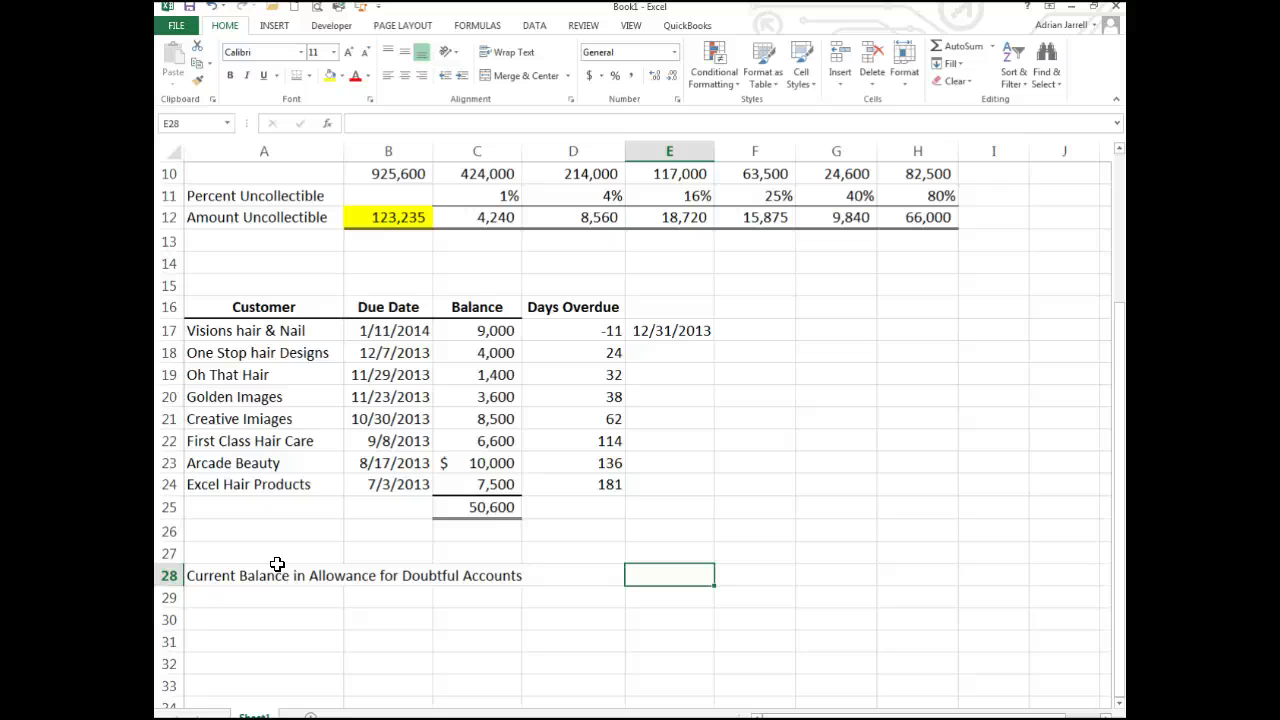
text($7375)
key(Return)
key(Up)
key(Right)
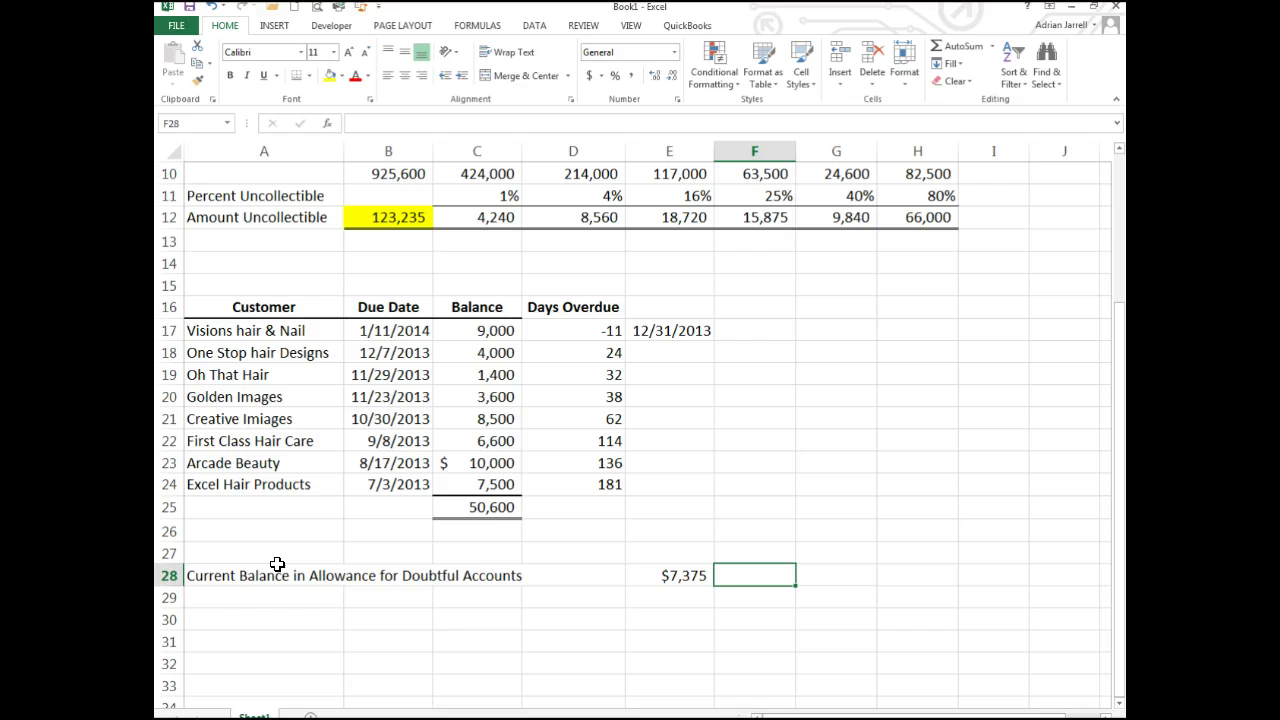
text(cr.)
key(Return)
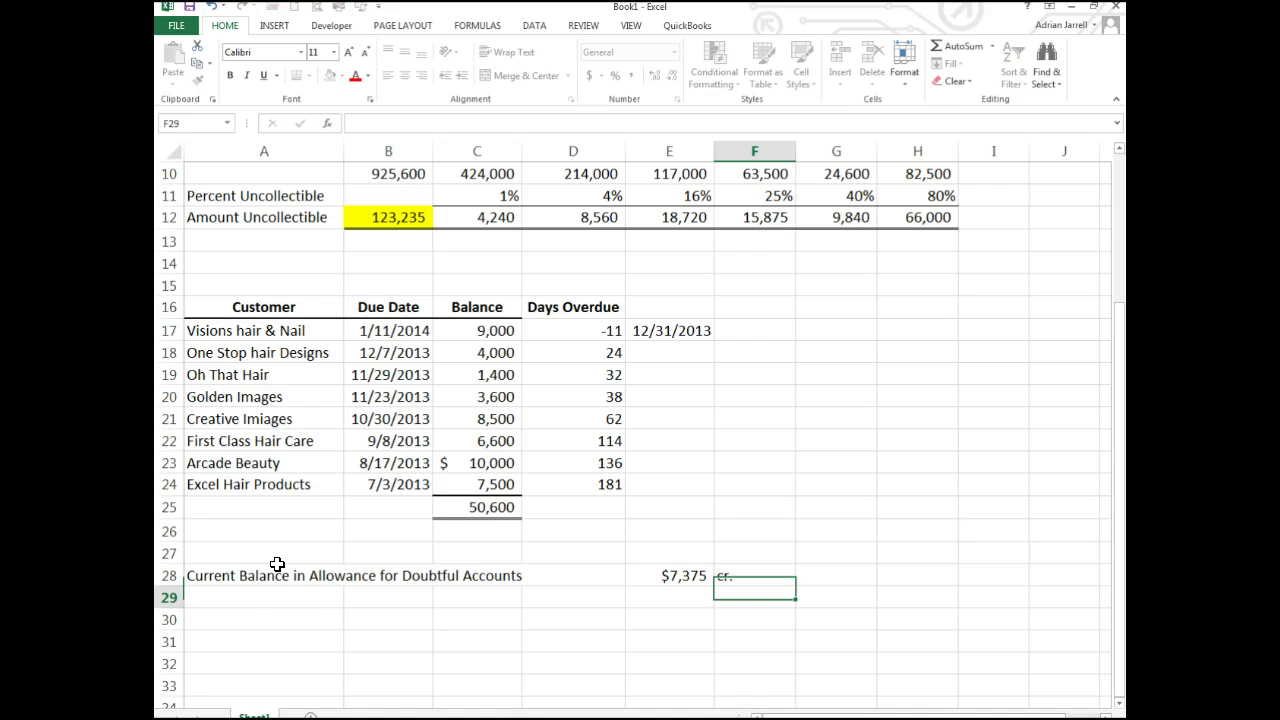
- Enter the label "Desired Balance" in cell A29
click(254, 599)
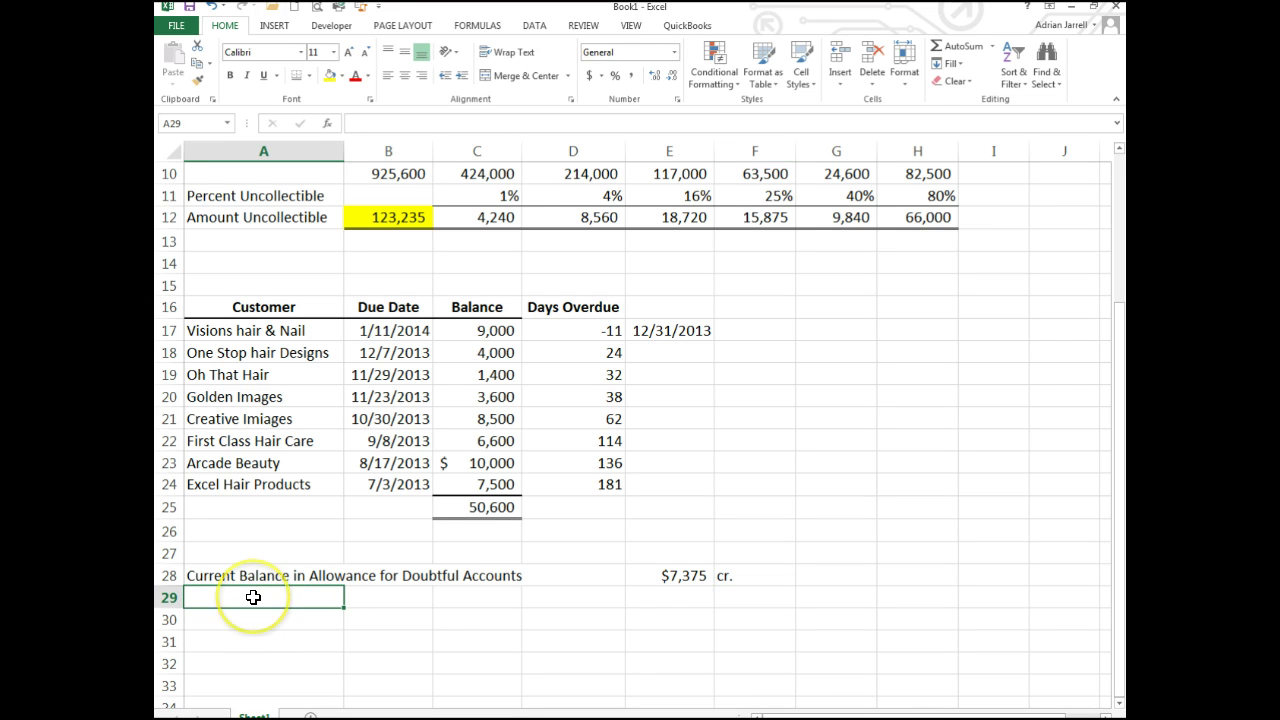
text(Des)
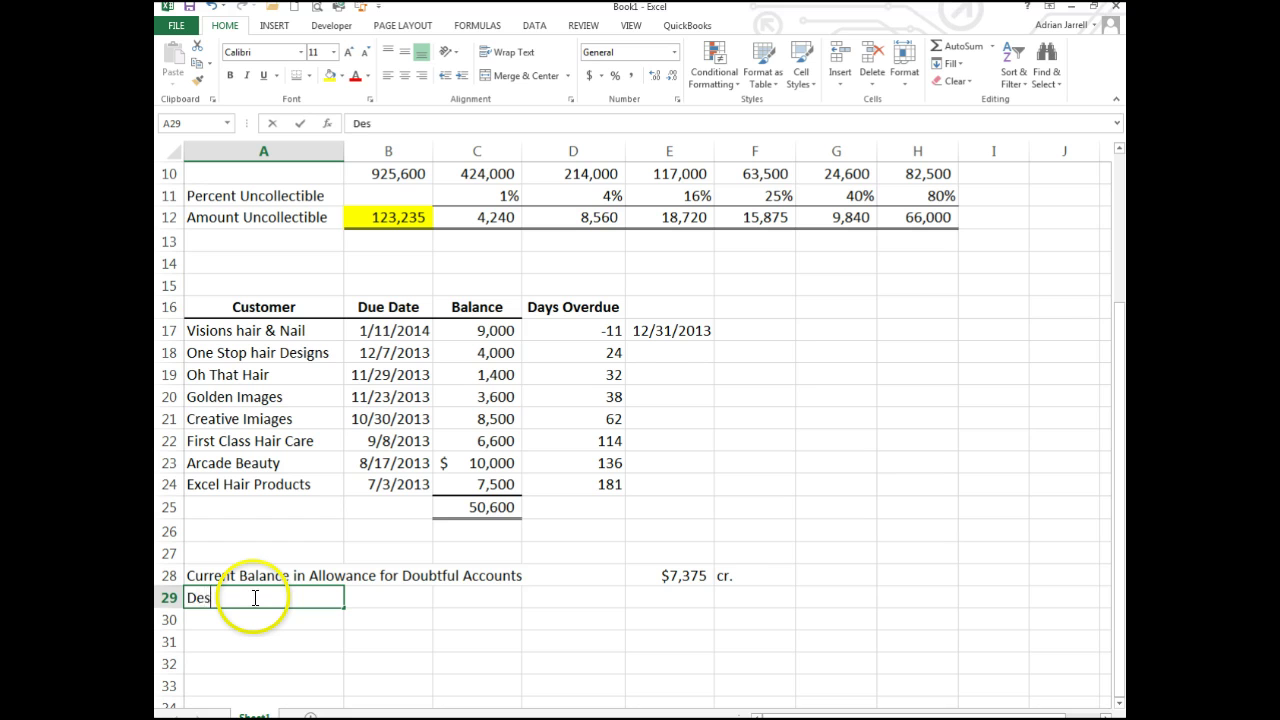
text(ired Balance)
key(Tab)
- Link the desired balance in E29 to the total amount uncollectible with =B12 and mark it "cr." in F29
key(Tab)
key(Tab)
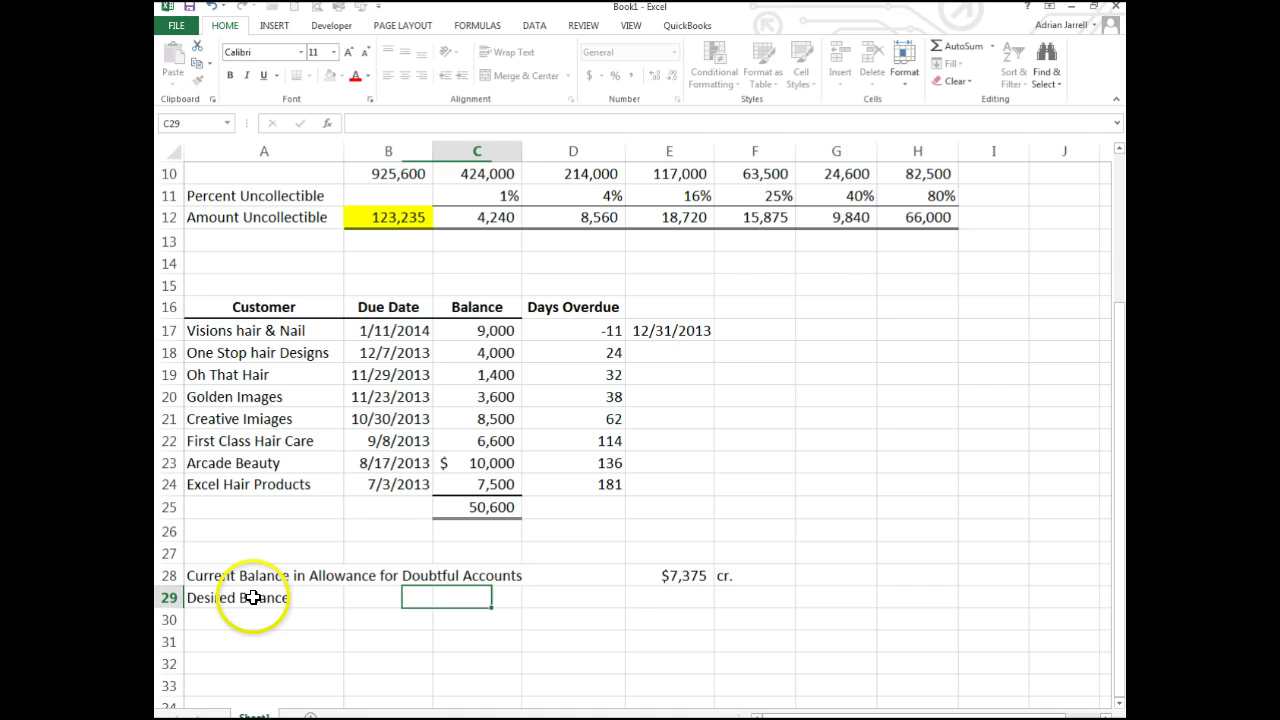
click(634, 595)
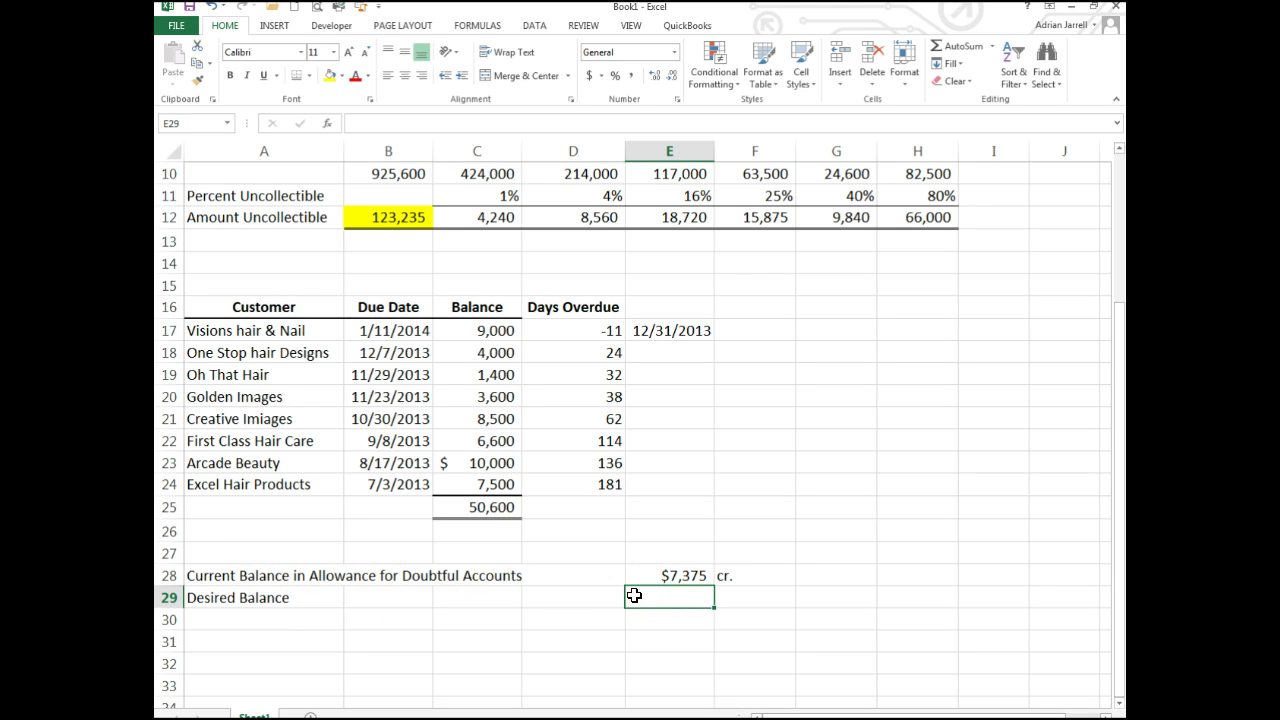
text(=)
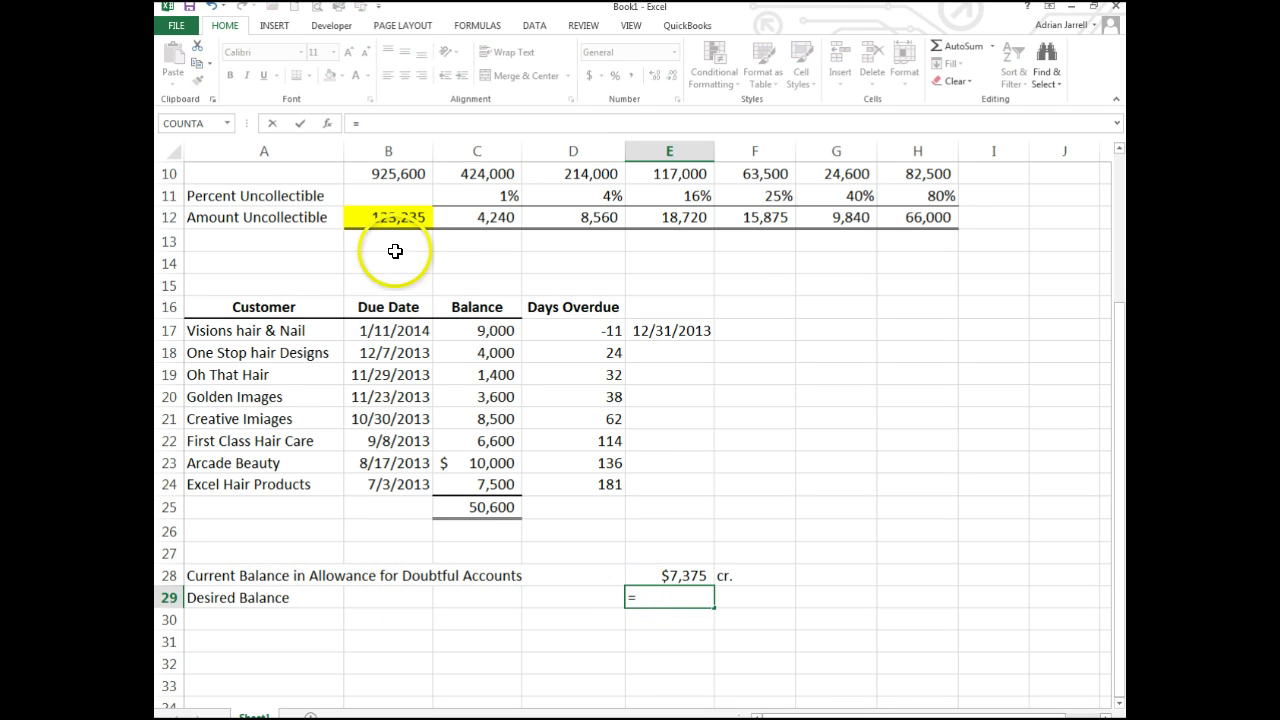
click(397, 218)
key(Return)
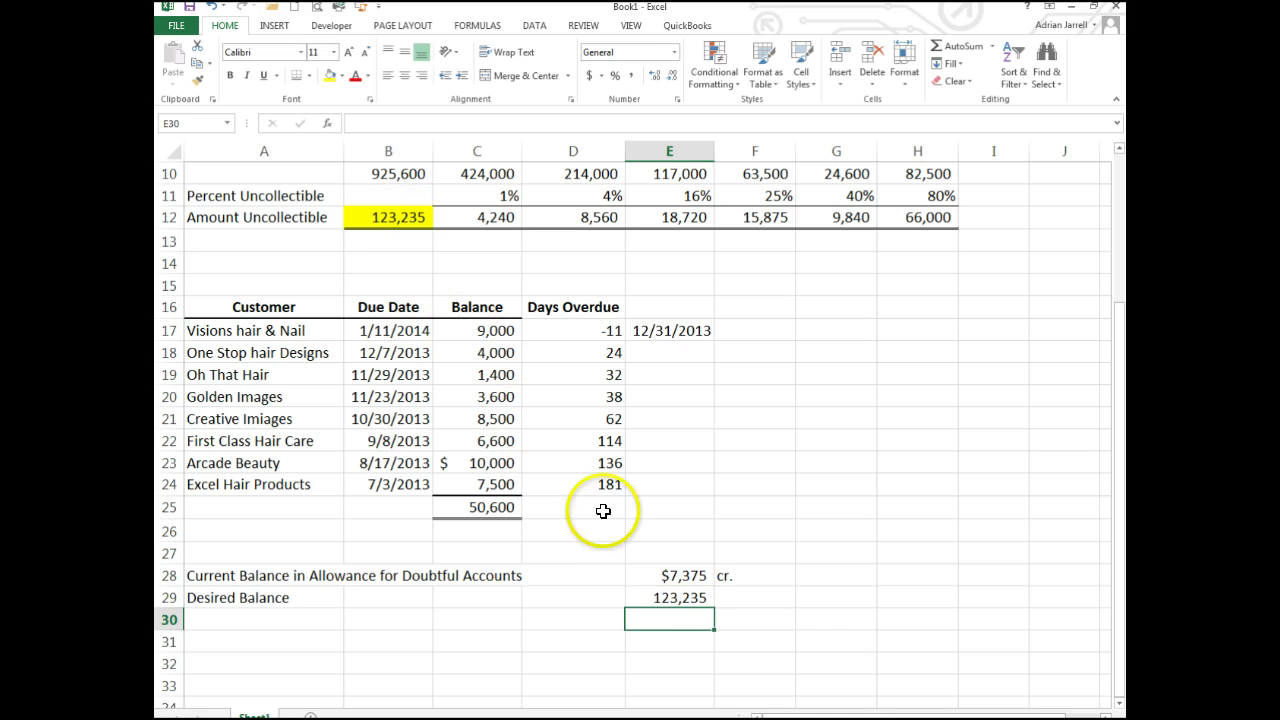
click(659, 636)
click(747, 594)
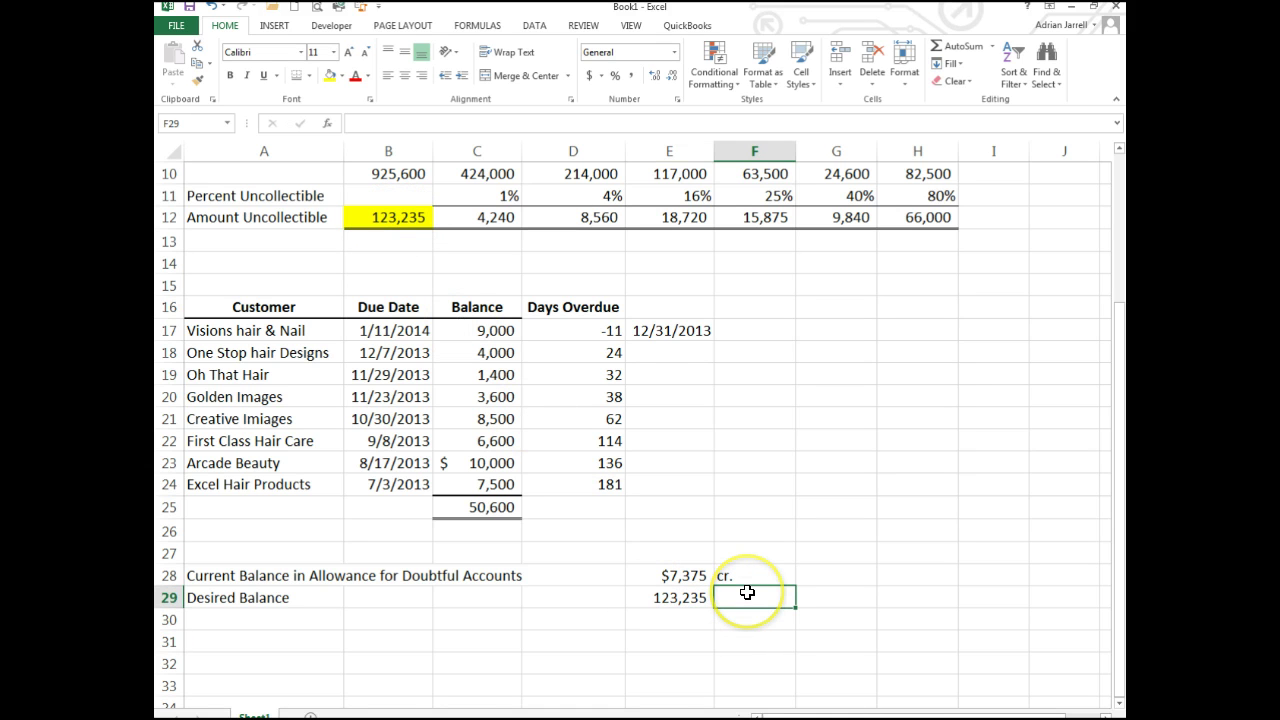
text(cr.)
key(Return)
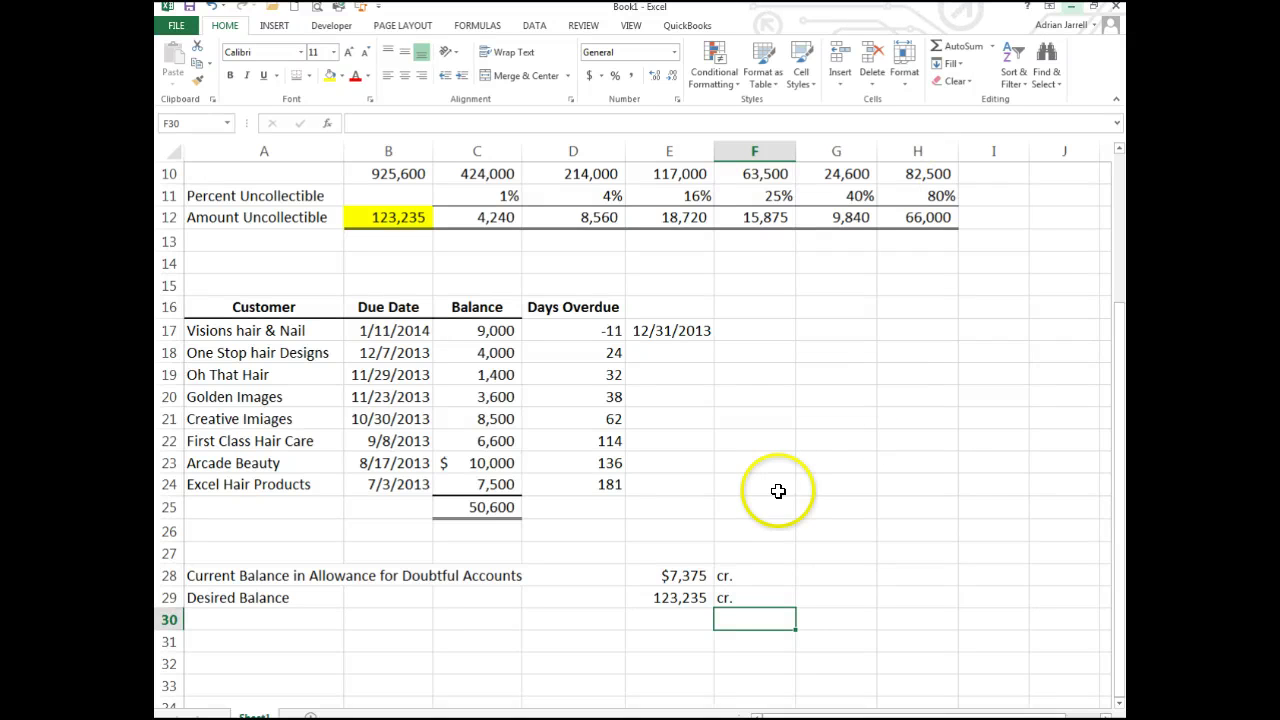
- Apply a top and double bottom border to cell E30 below the desired balance
click(650, 597)
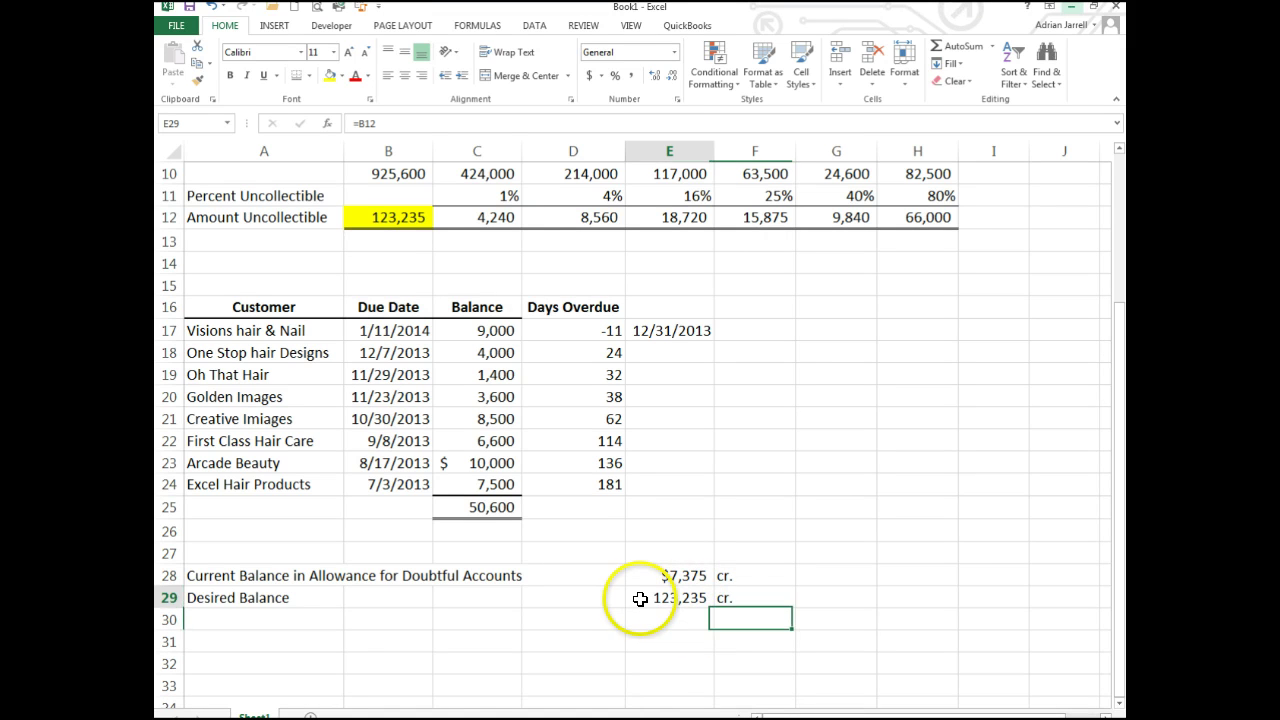
click(310, 77)
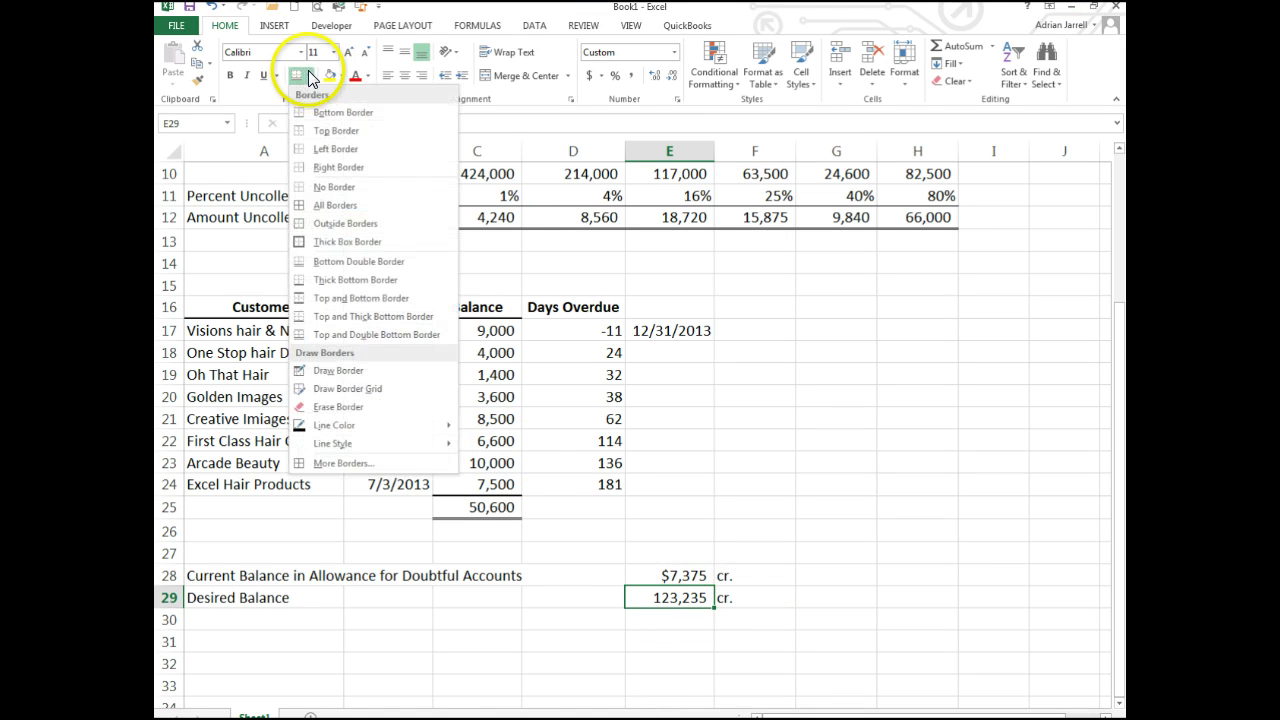
click(680, 620)
click(677, 612)
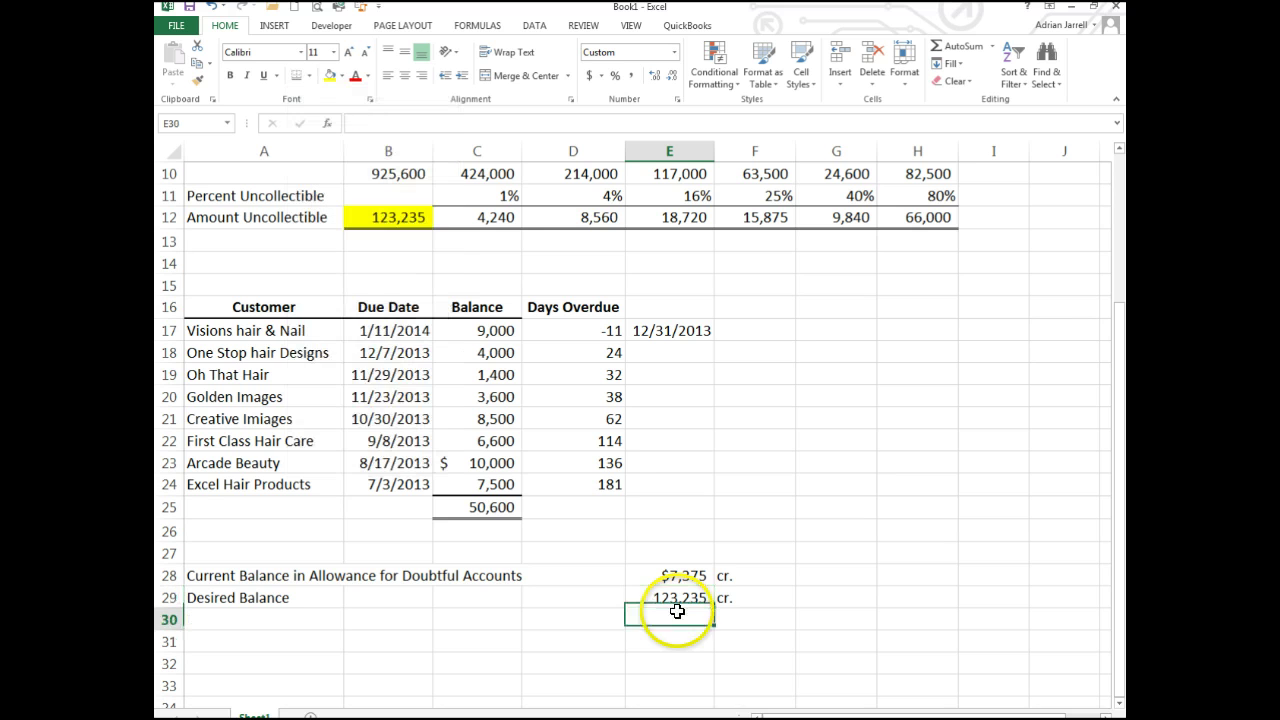
click(310, 76)
click(319, 320)
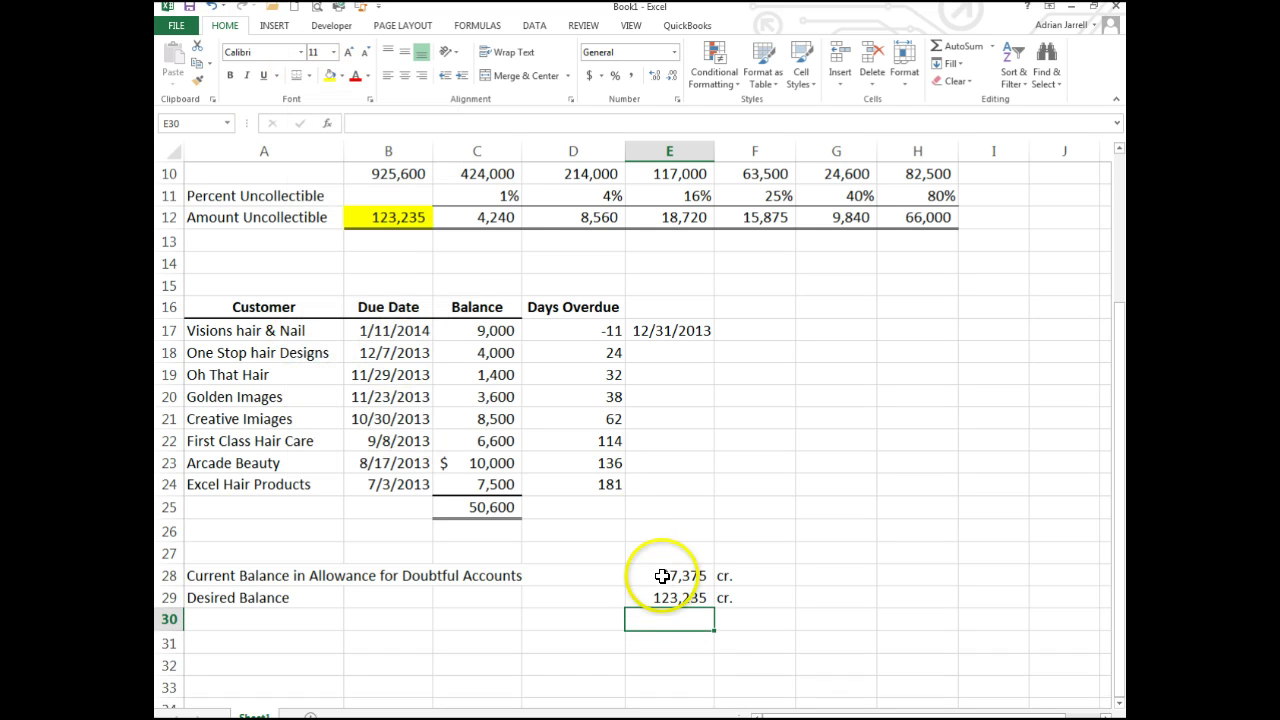
- Calculate the required adjustment in E30 with the formula =E29-E28 and mark it "cr." in F30
text(=)
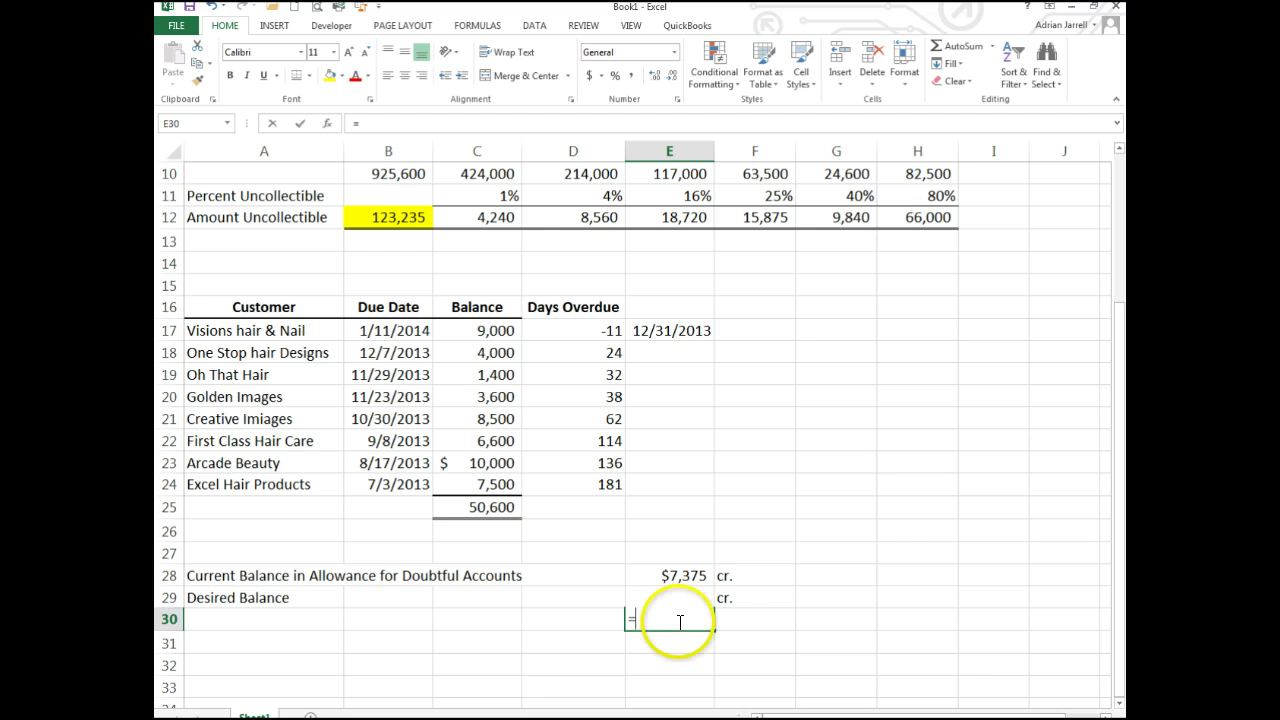
key(Up)
text(-)
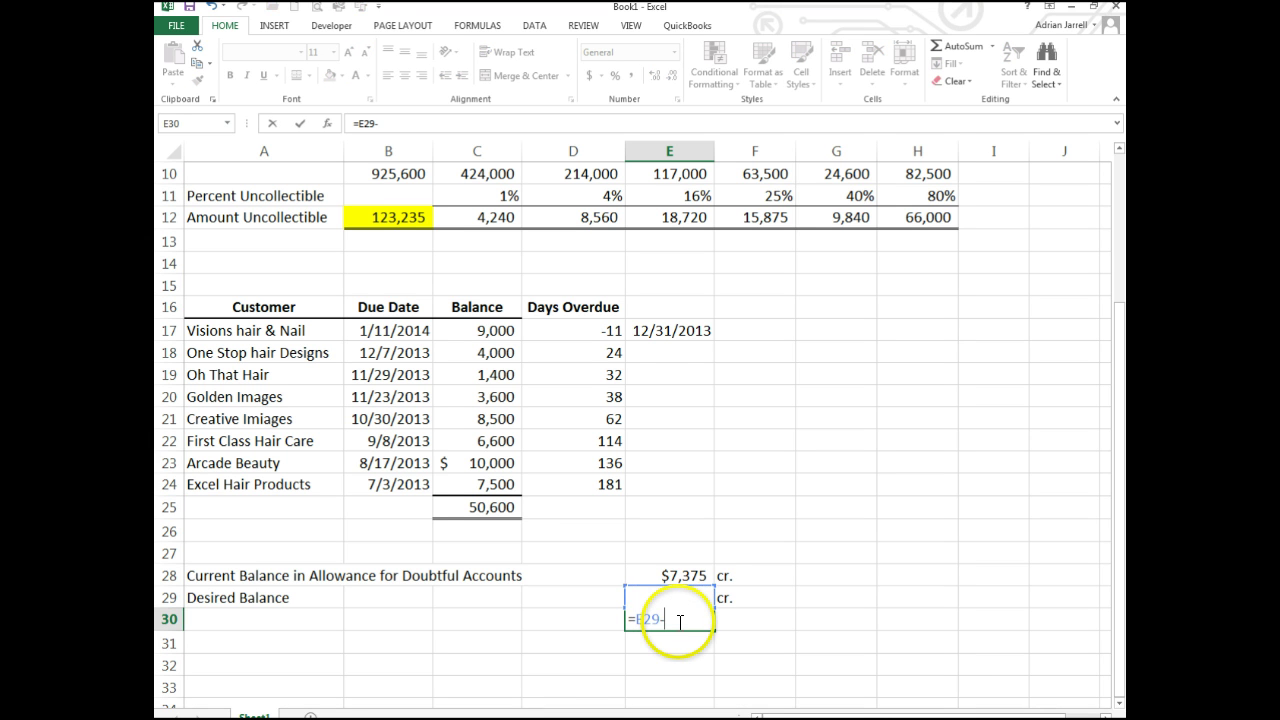
key(Up)
key(Up)
key(Return)
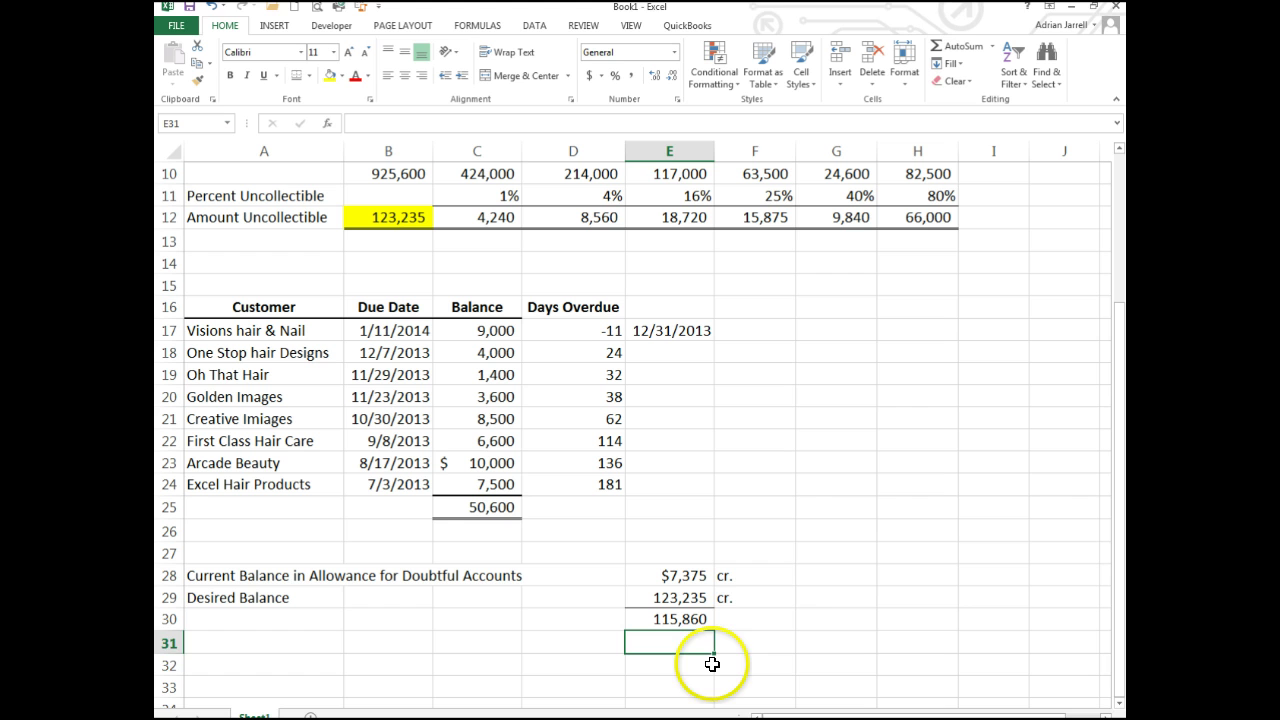
click(753, 662)
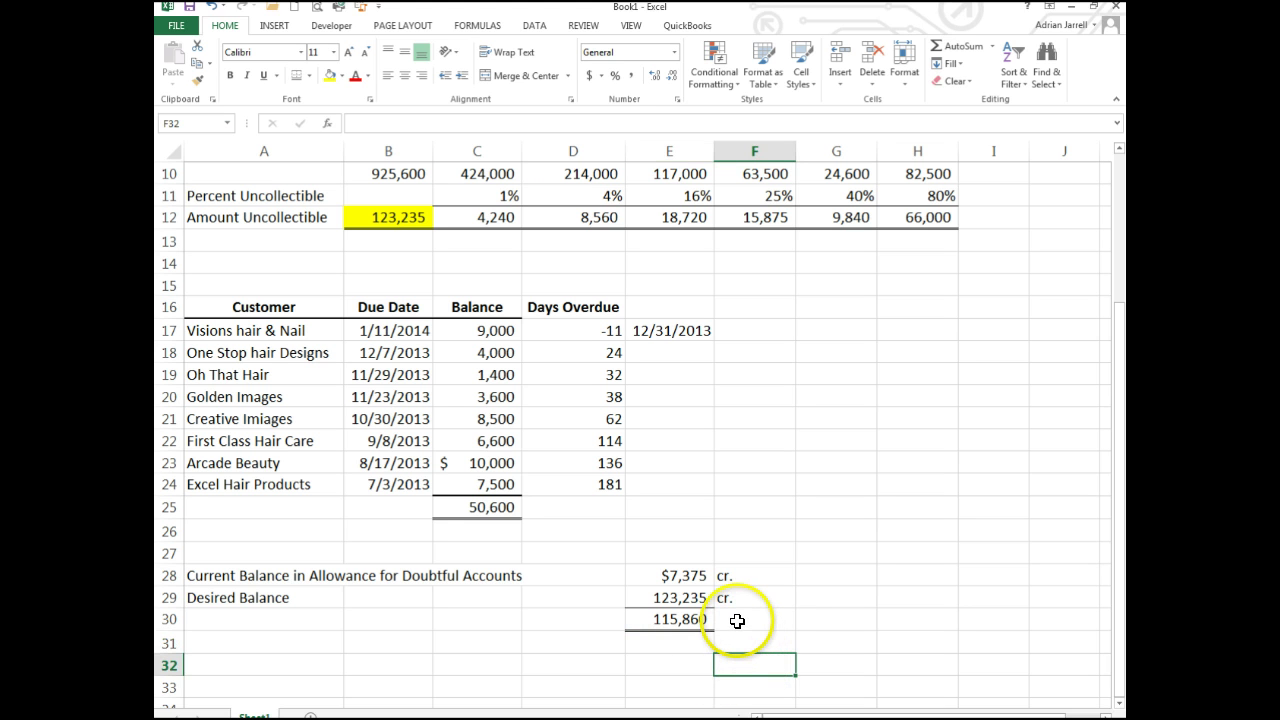
click(734, 618)
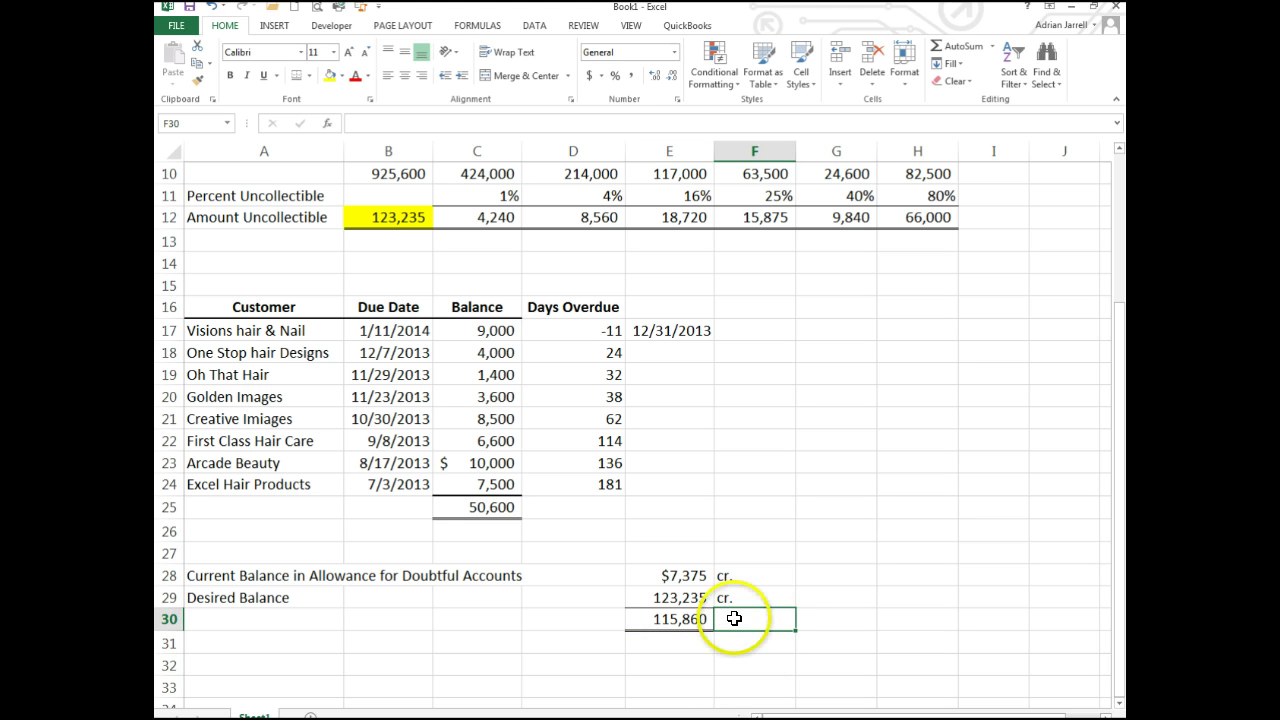
text(cr.)
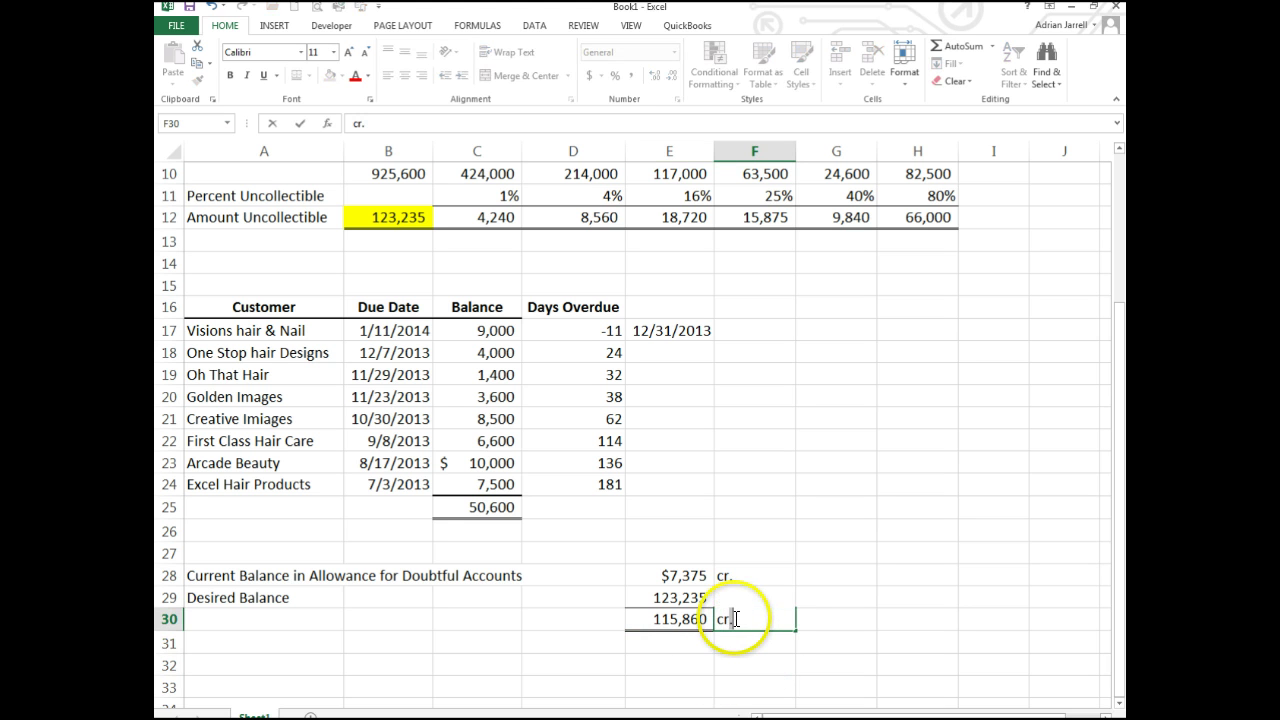
- Switch to the general_journal workbook and enter the account title "Bad Debt Expense" in C7
click(708, 682)
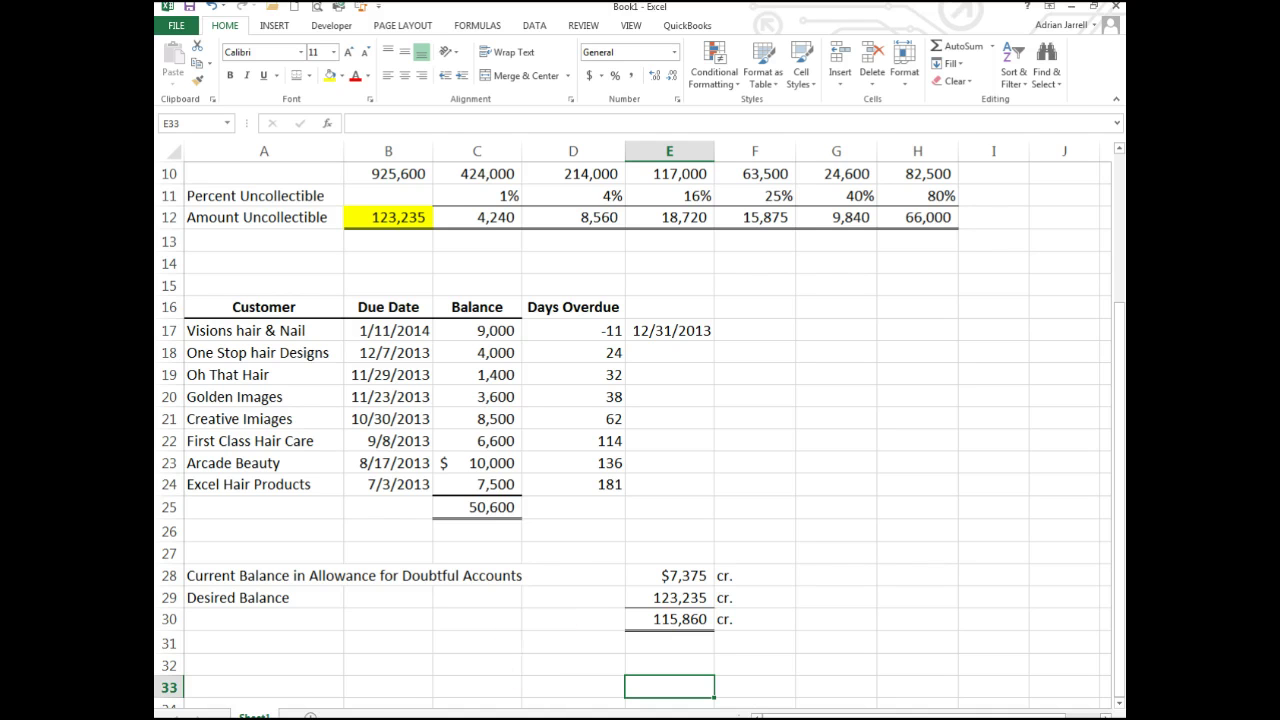
click(513, 668)
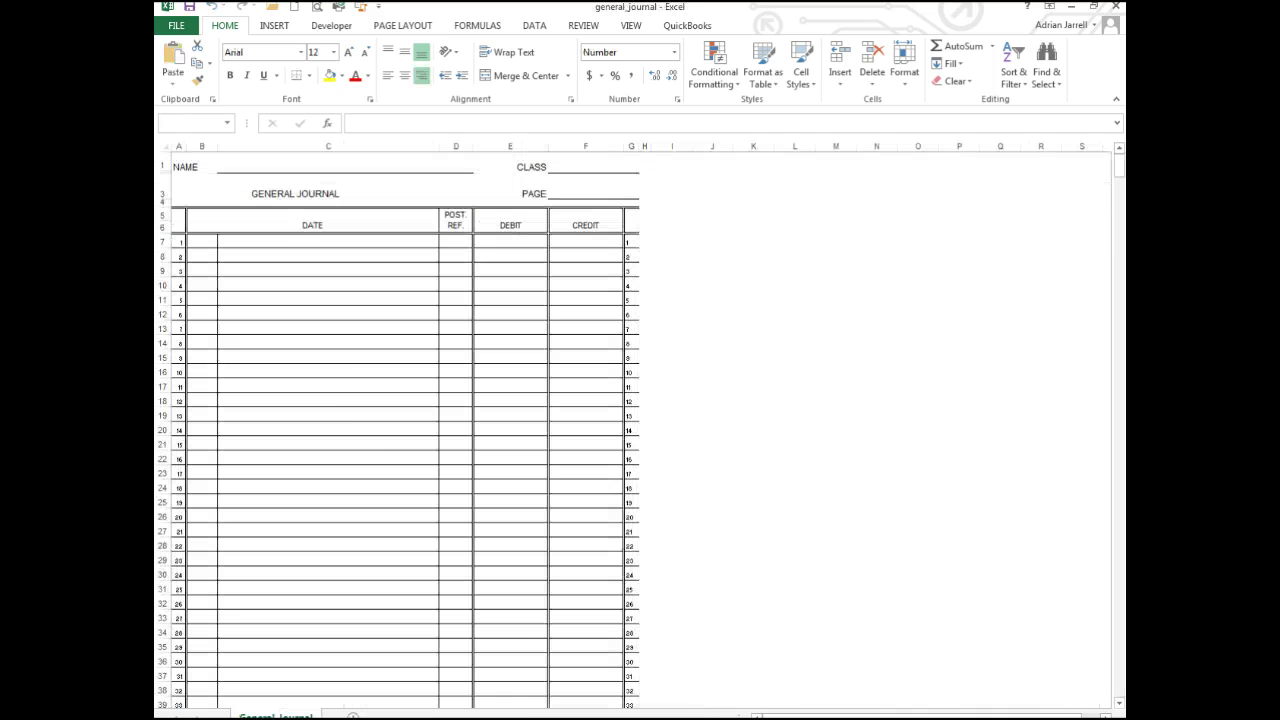
click(274, 249)
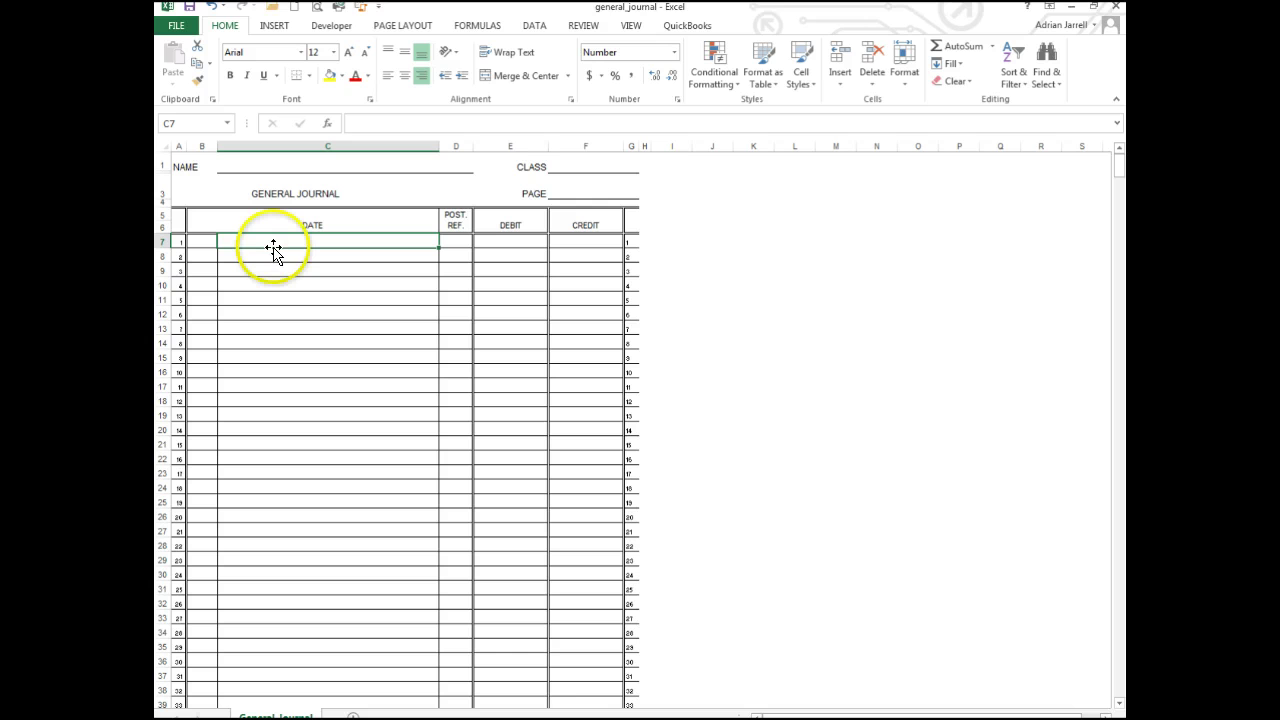
text(Bad Debt Expense)
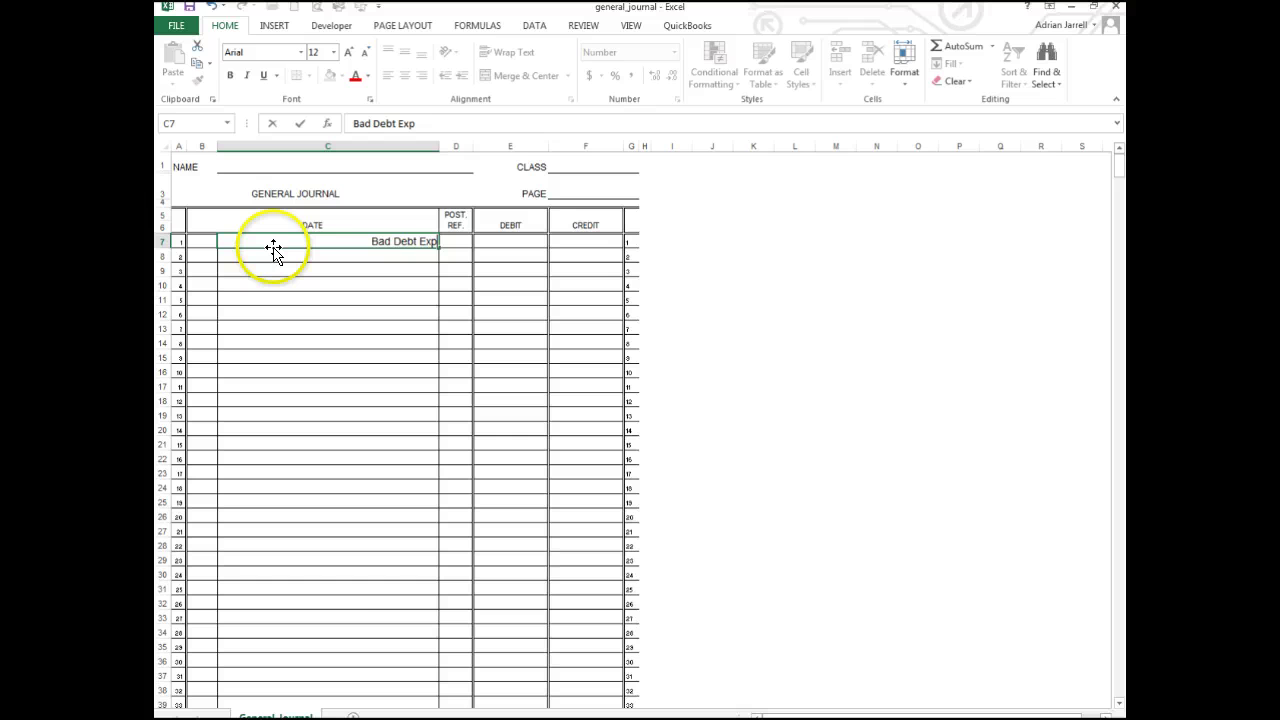
key(Tab)
key(Tab)
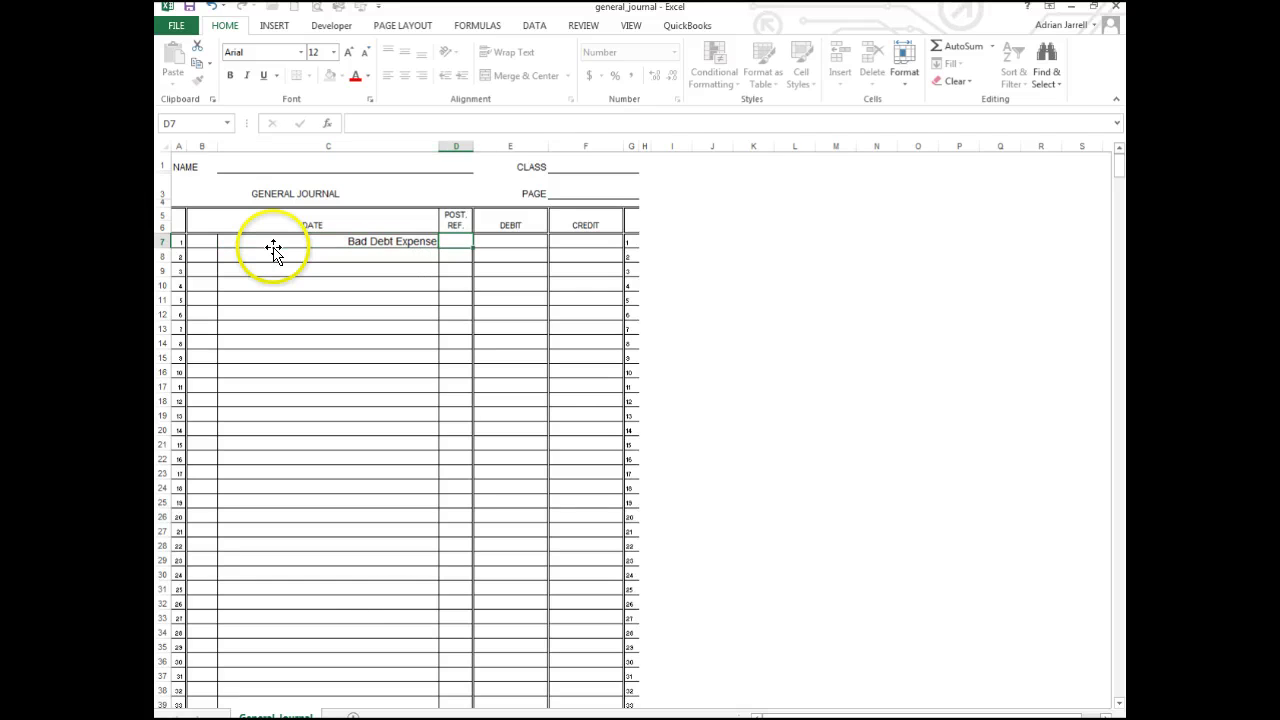
- Look up the required adjustment in the Book1 workbook and enter 115860 as the Bad Debt Expense debit in E7 of the journal
key(alt+Tab)
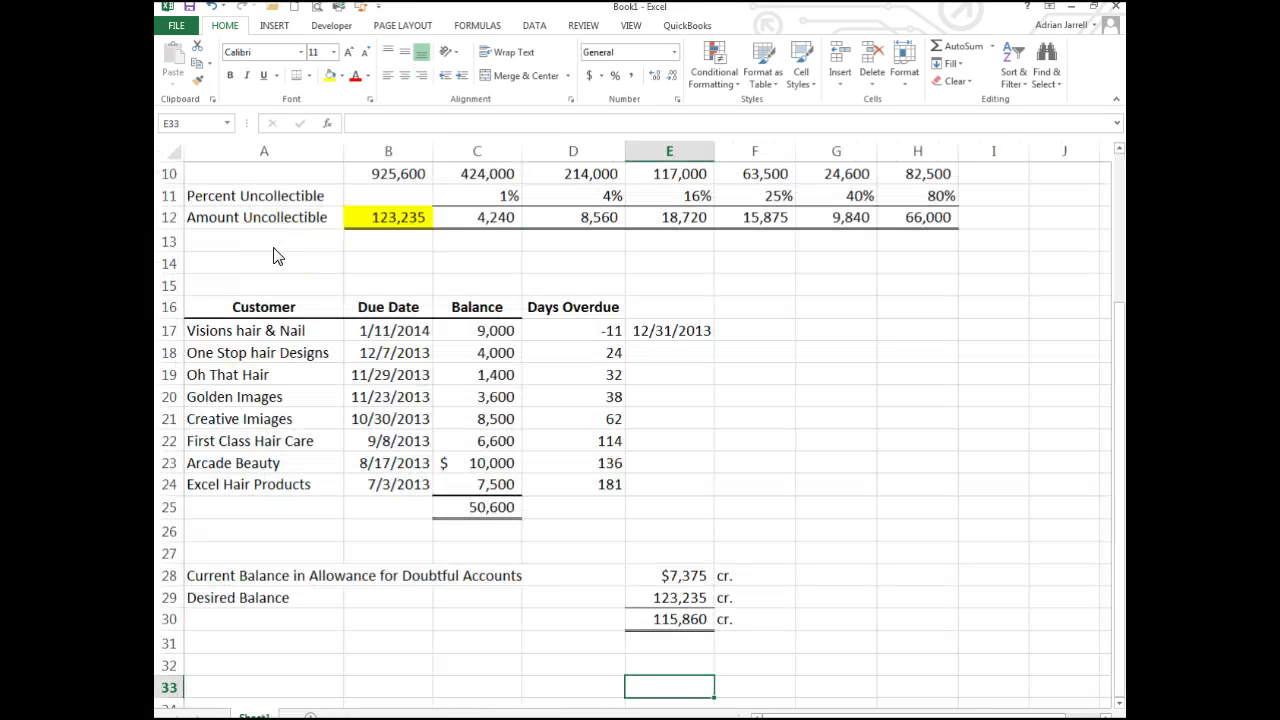
key(alt+Tab)
text(11)
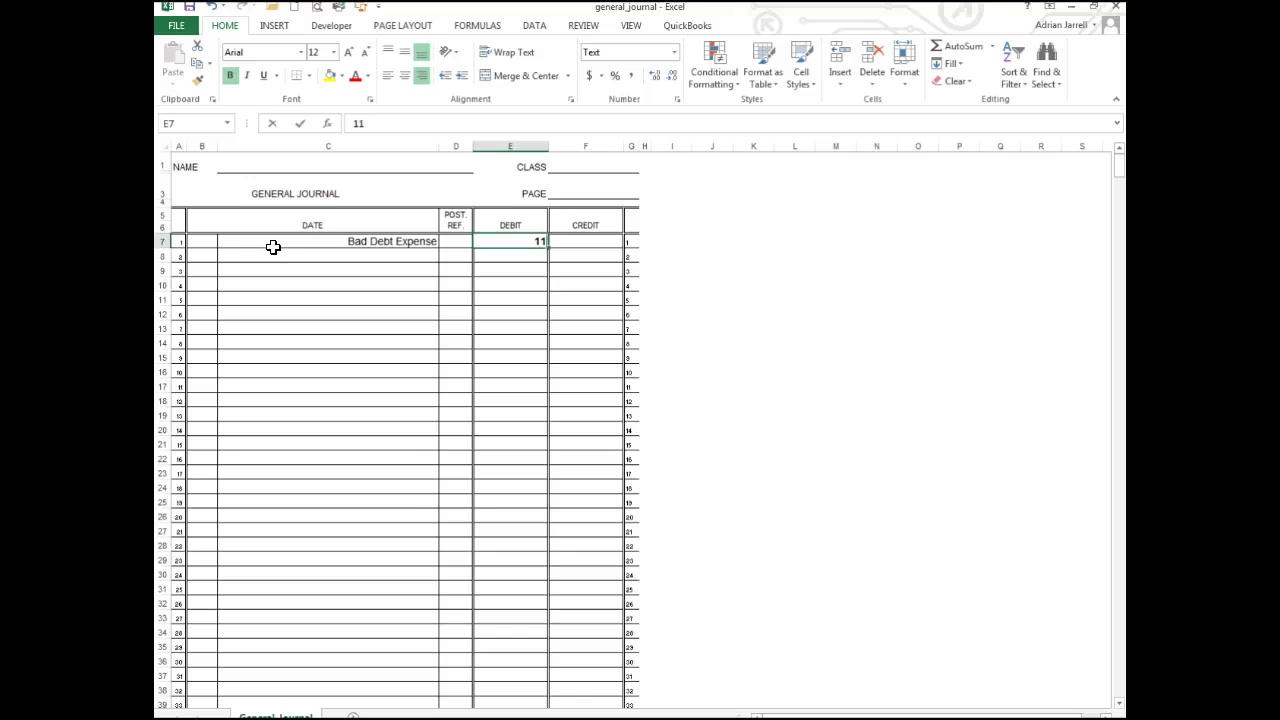
text(5860)
key(Return)
- Enter "Allowance for Doubtful Accounts" in C8 with a credit of 115,860 in F8
key(Left)
key(Left)
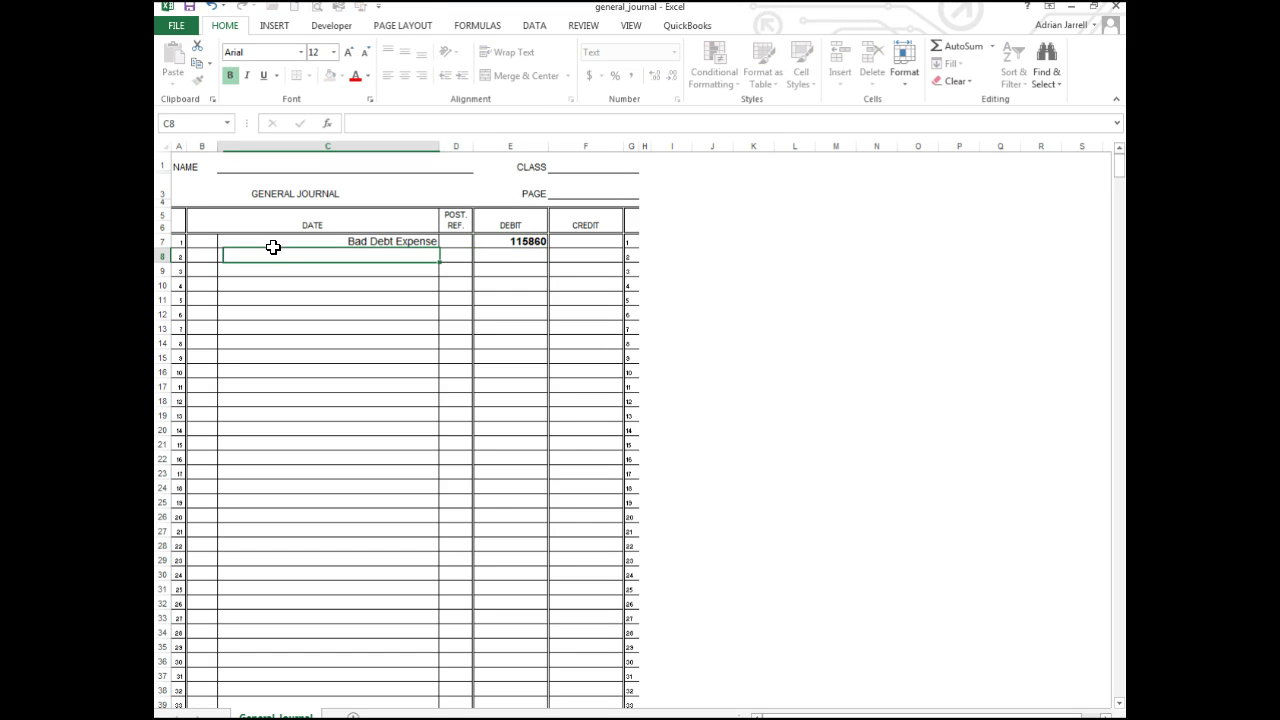
text(All)
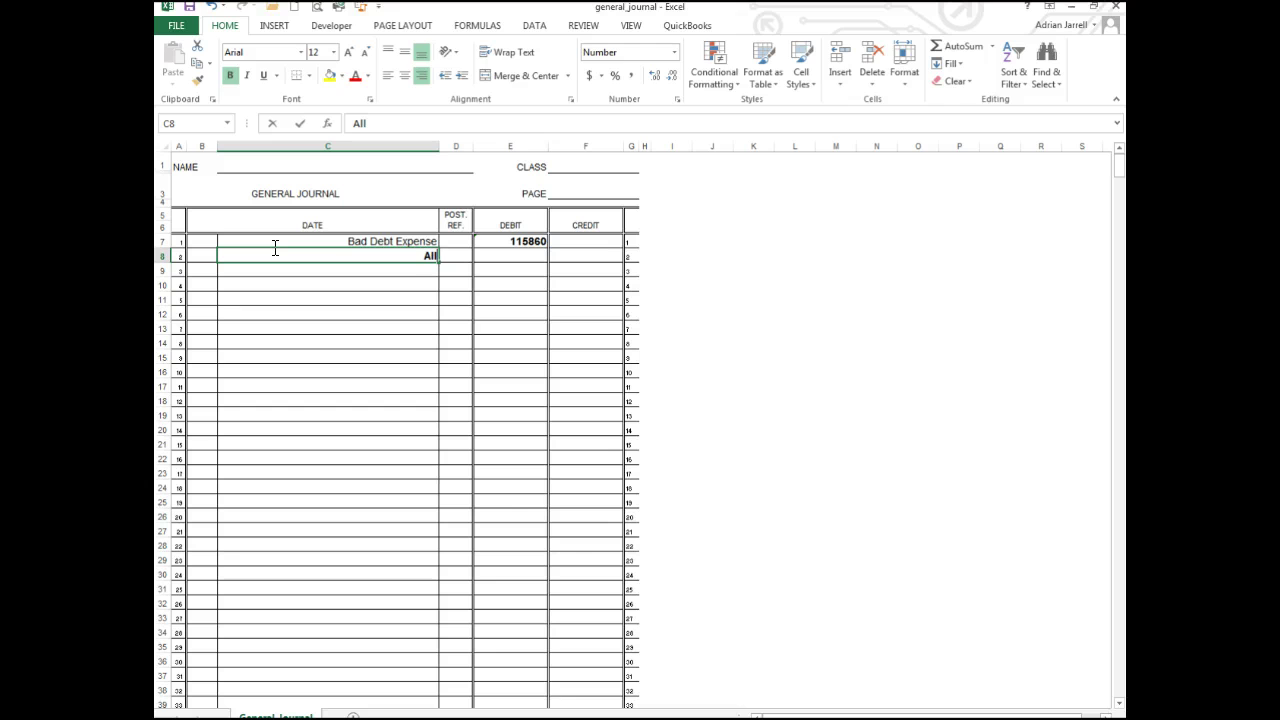
text(owance)
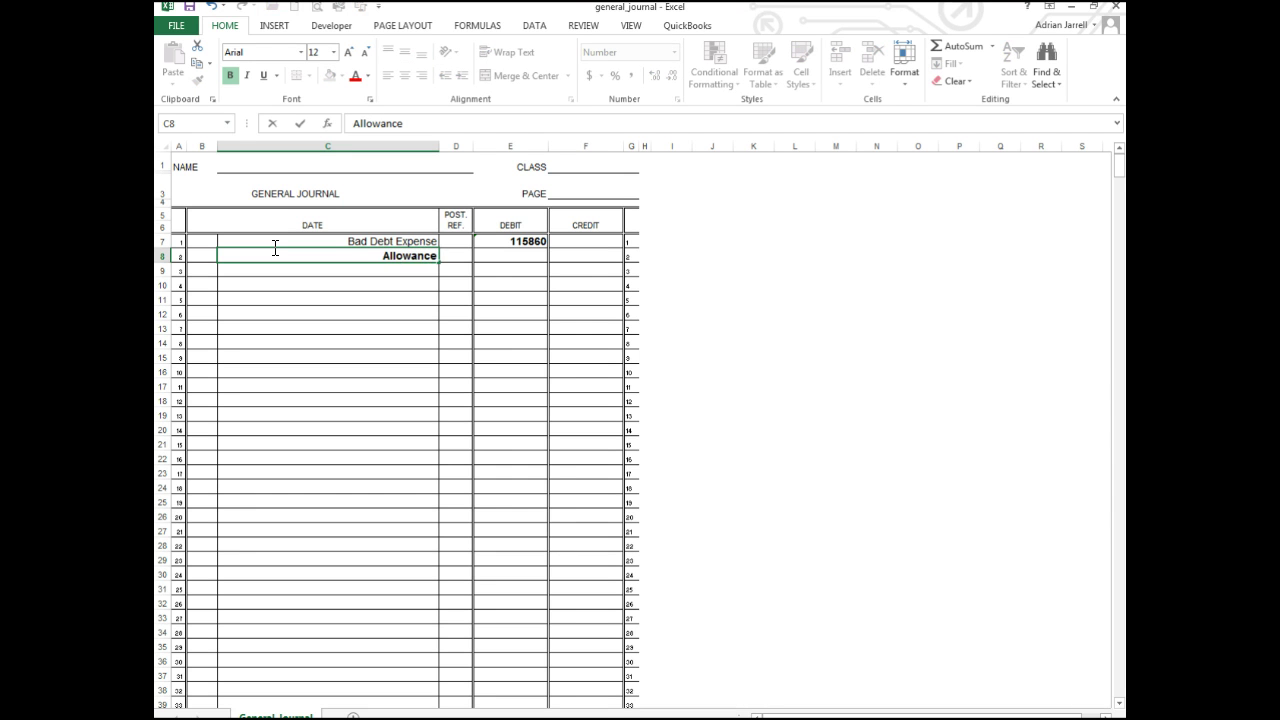
text( for Doub)
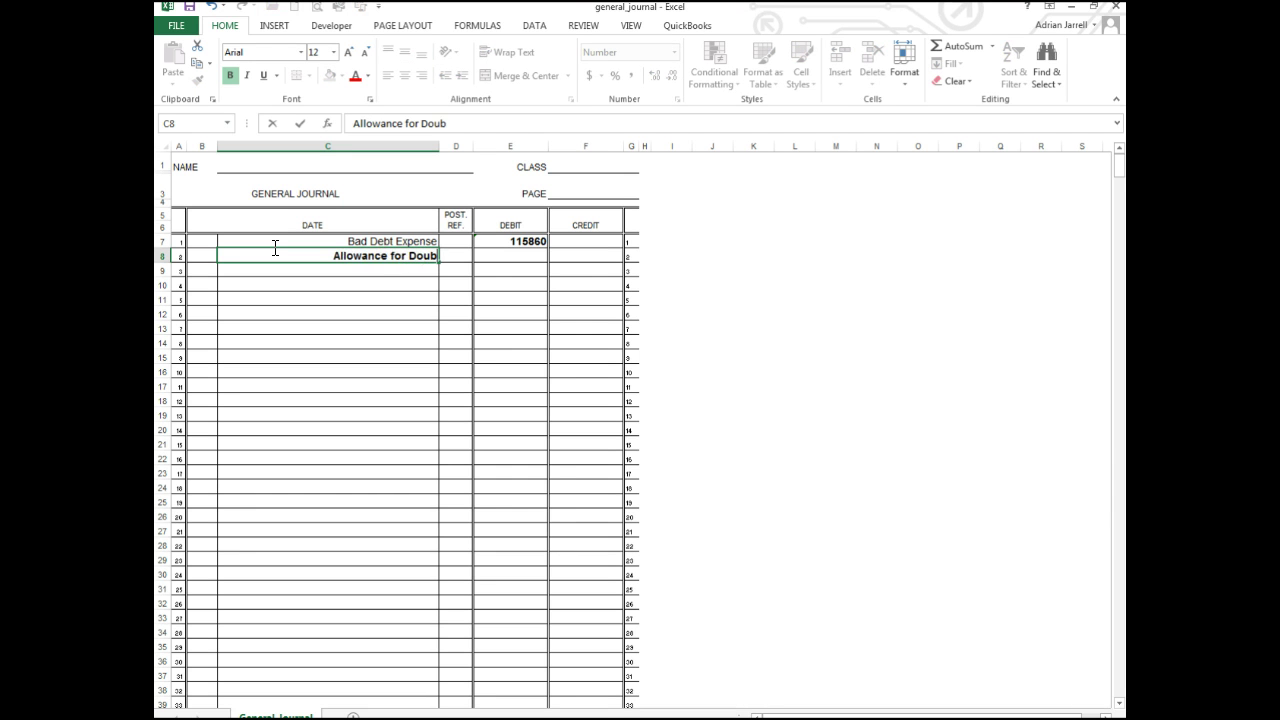
text(tful Acc)
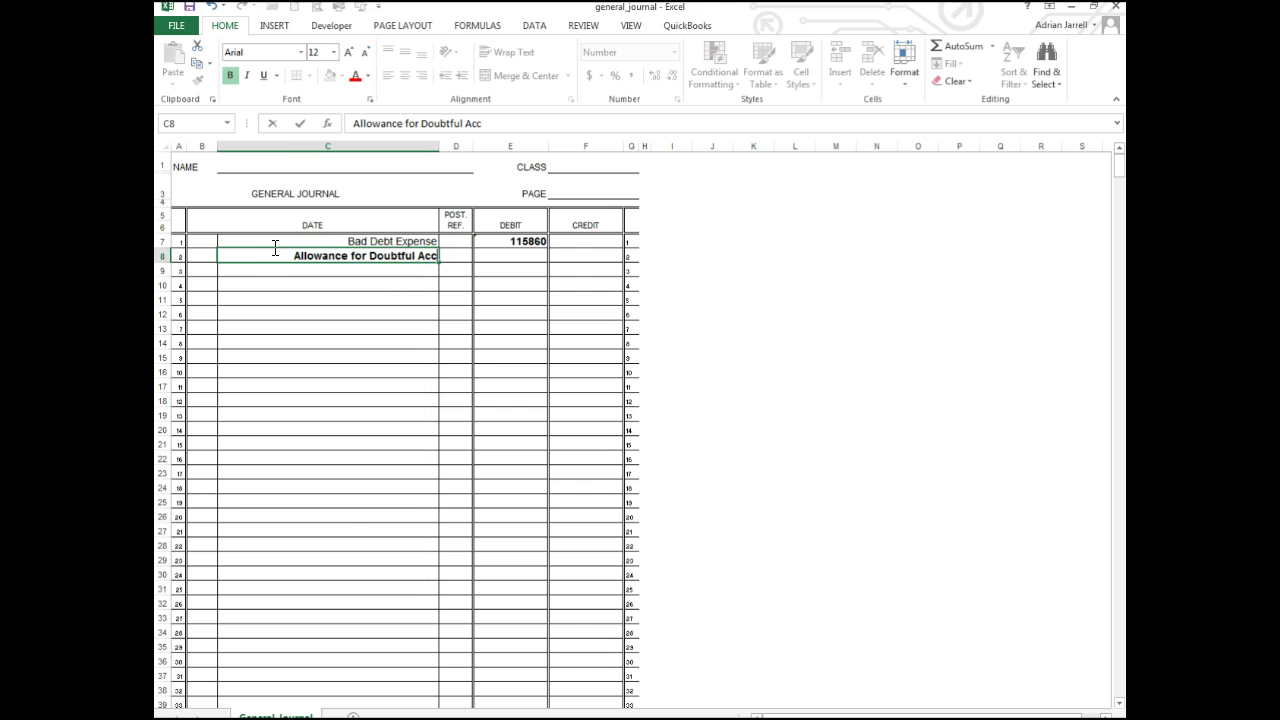
text(ounts)
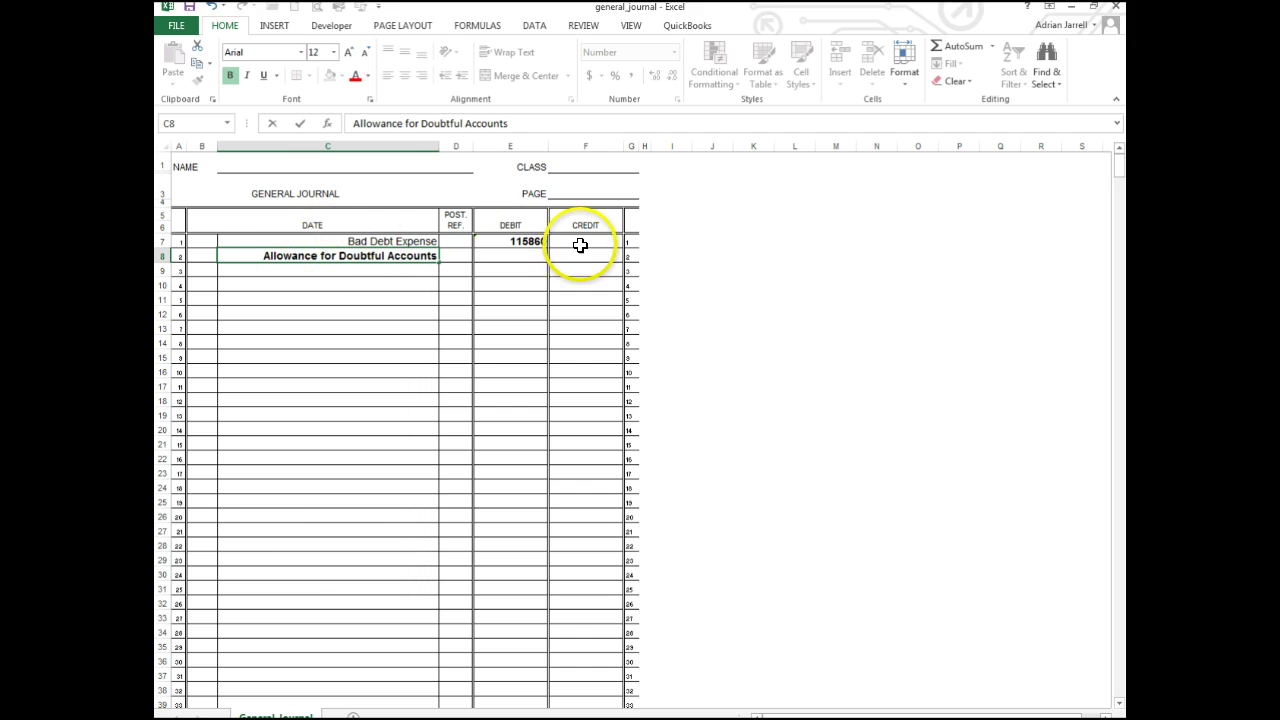
click(580, 255)
text(1)
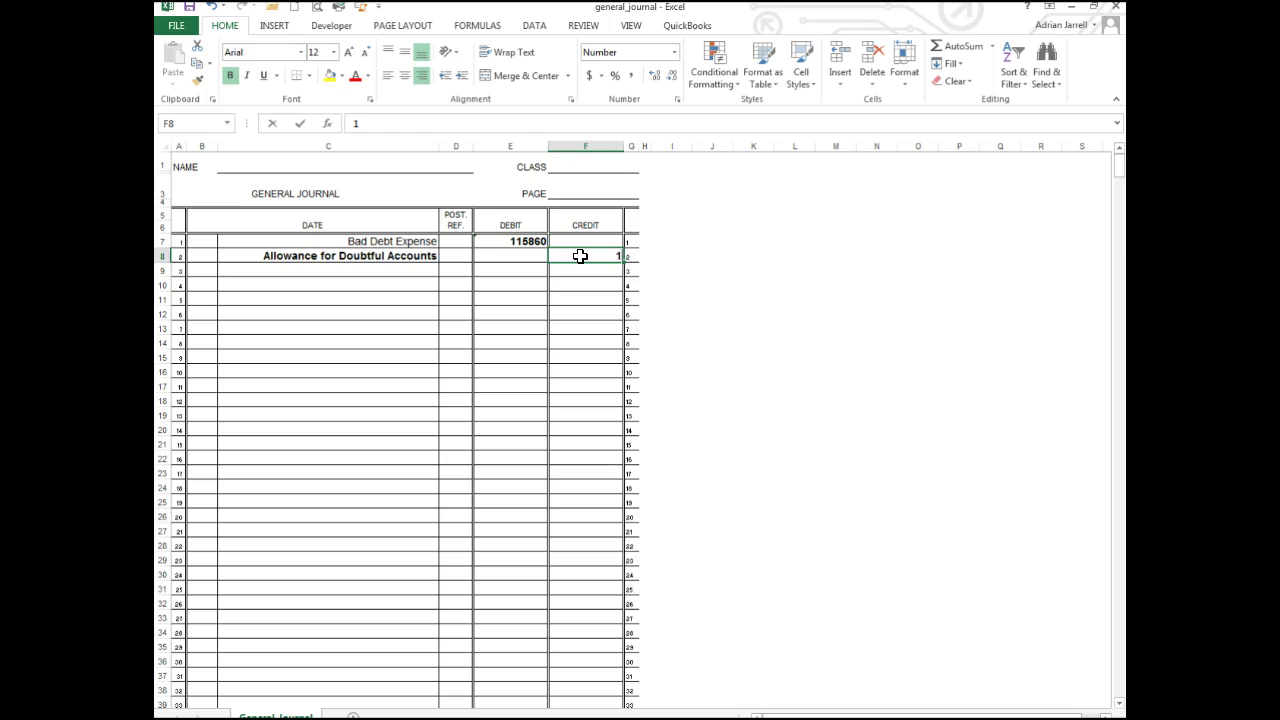
text(15,860)
key(Return)
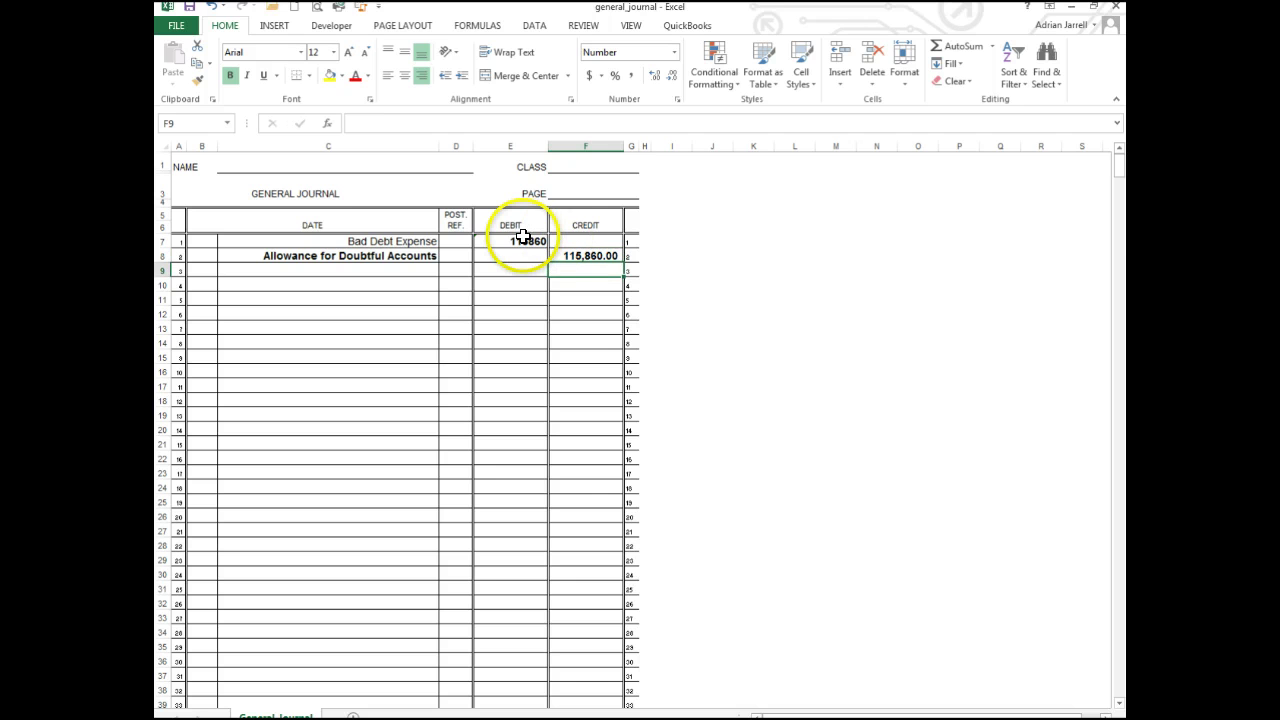
- Remove the two decimal places from the debit and credit amounts in E7:F8
drag(522, 237, 566, 252)
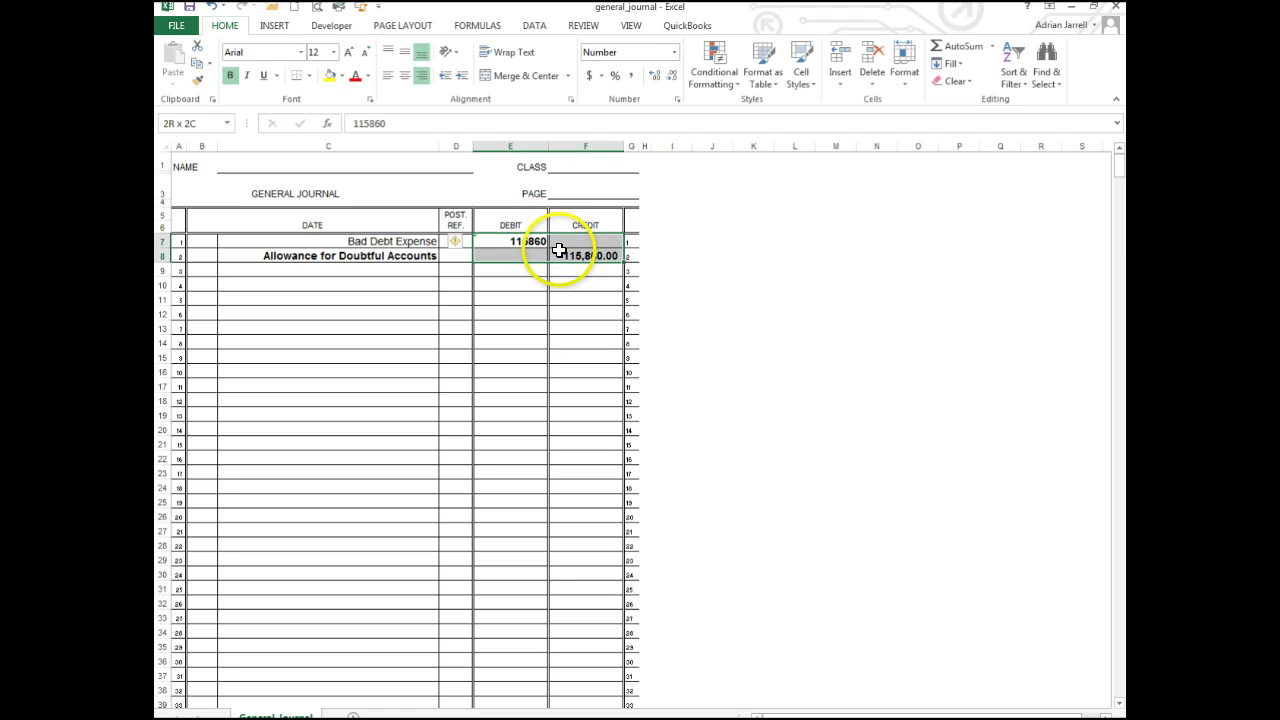
click(668, 78)
click(668, 78)
- Left-align the account titles in C7:C8 and give the credited account in C8 a two-level indent without bold
drag(346, 240, 348, 251)
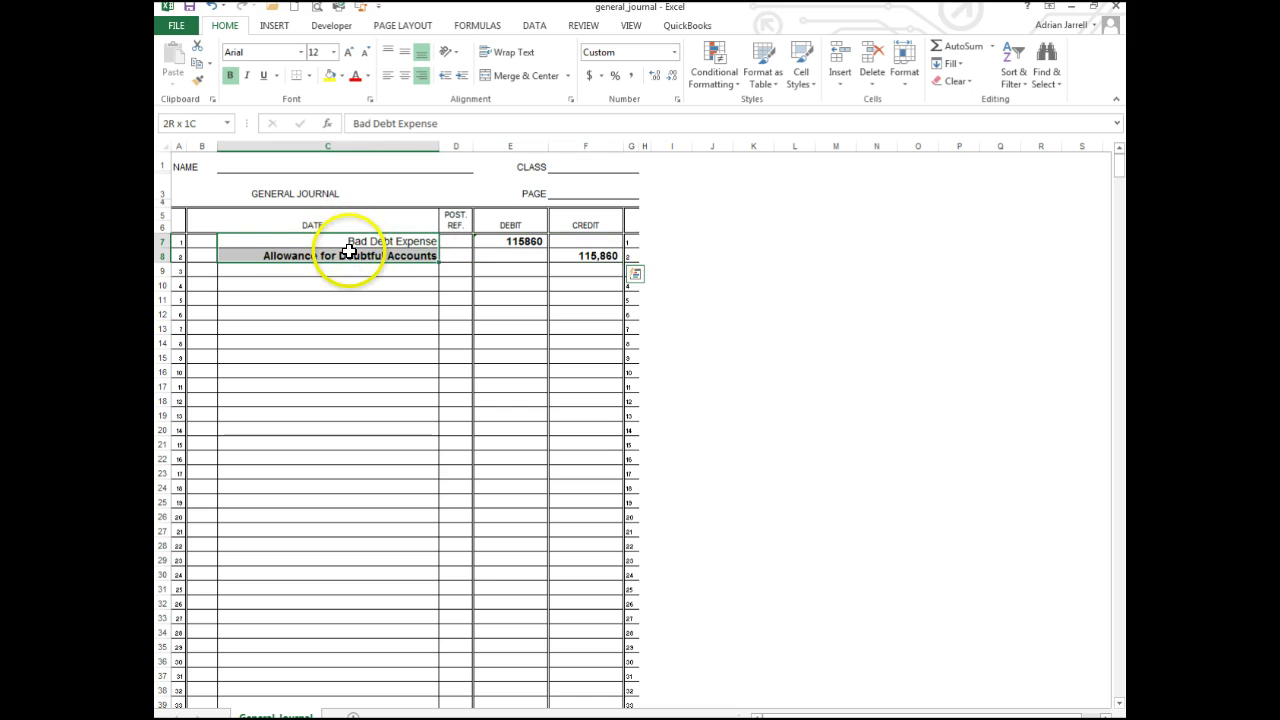
click(387, 75)
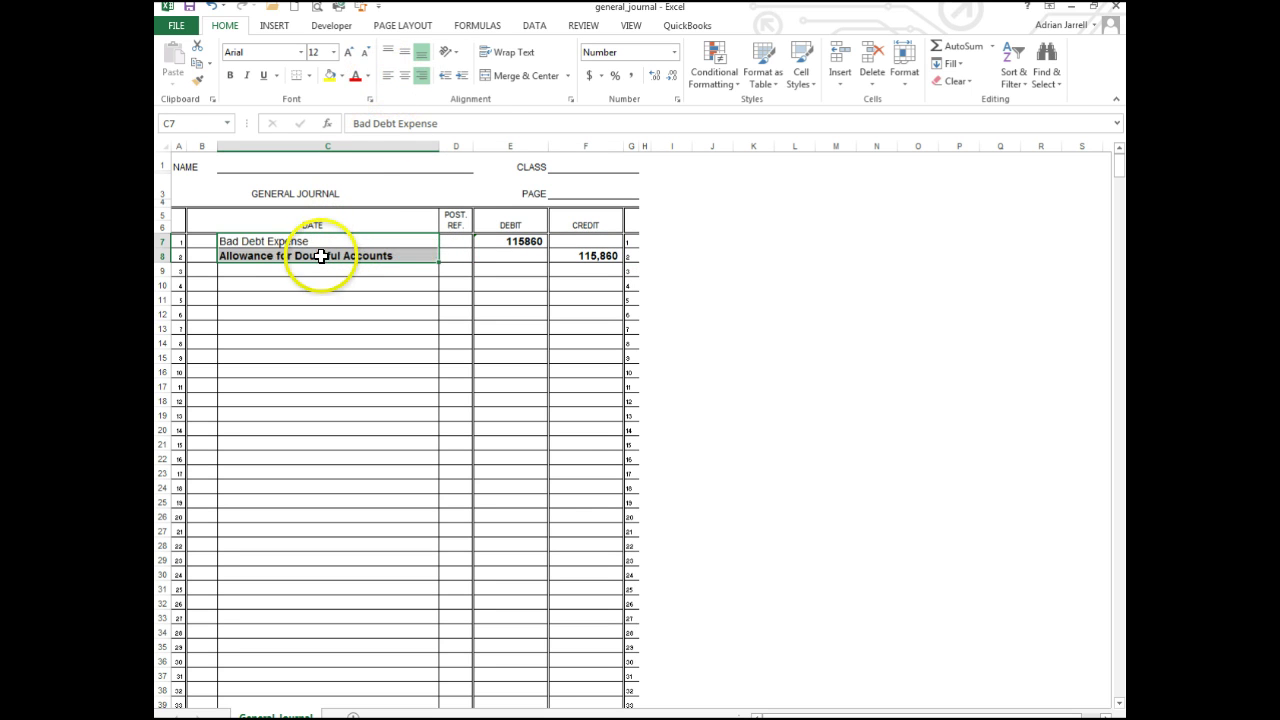
click(320, 256)
click(462, 76)
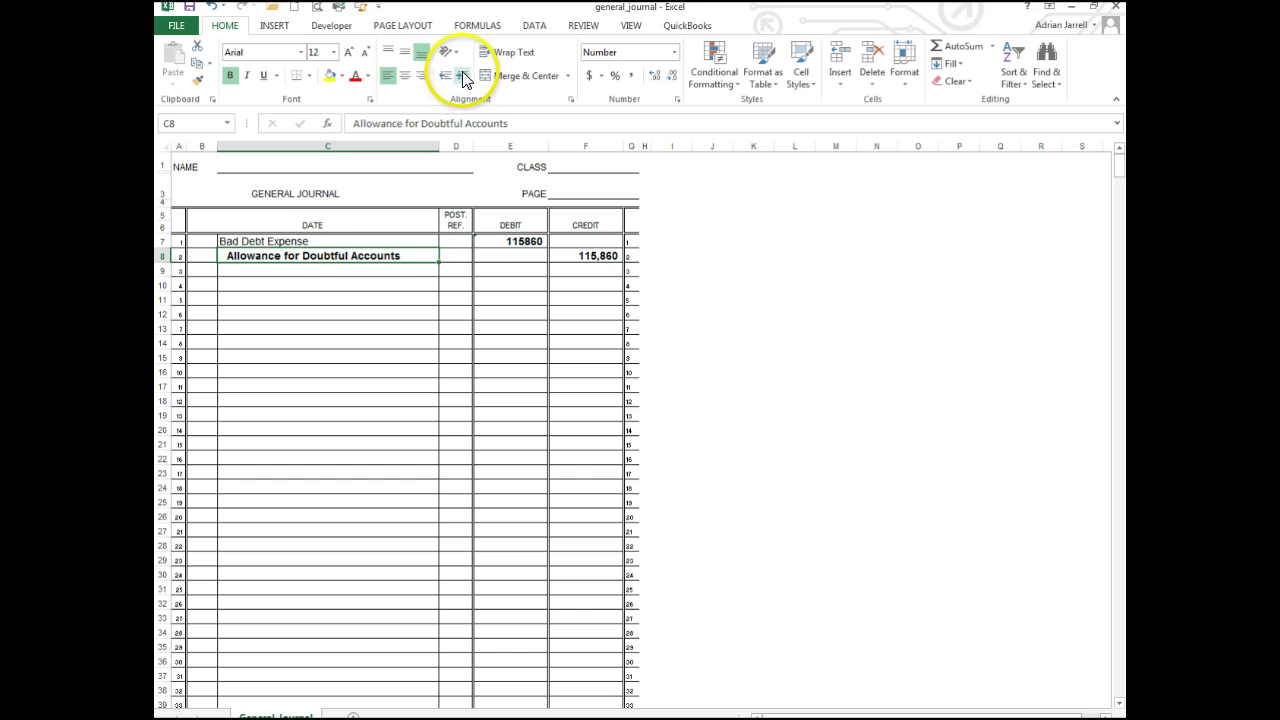
click(462, 76)
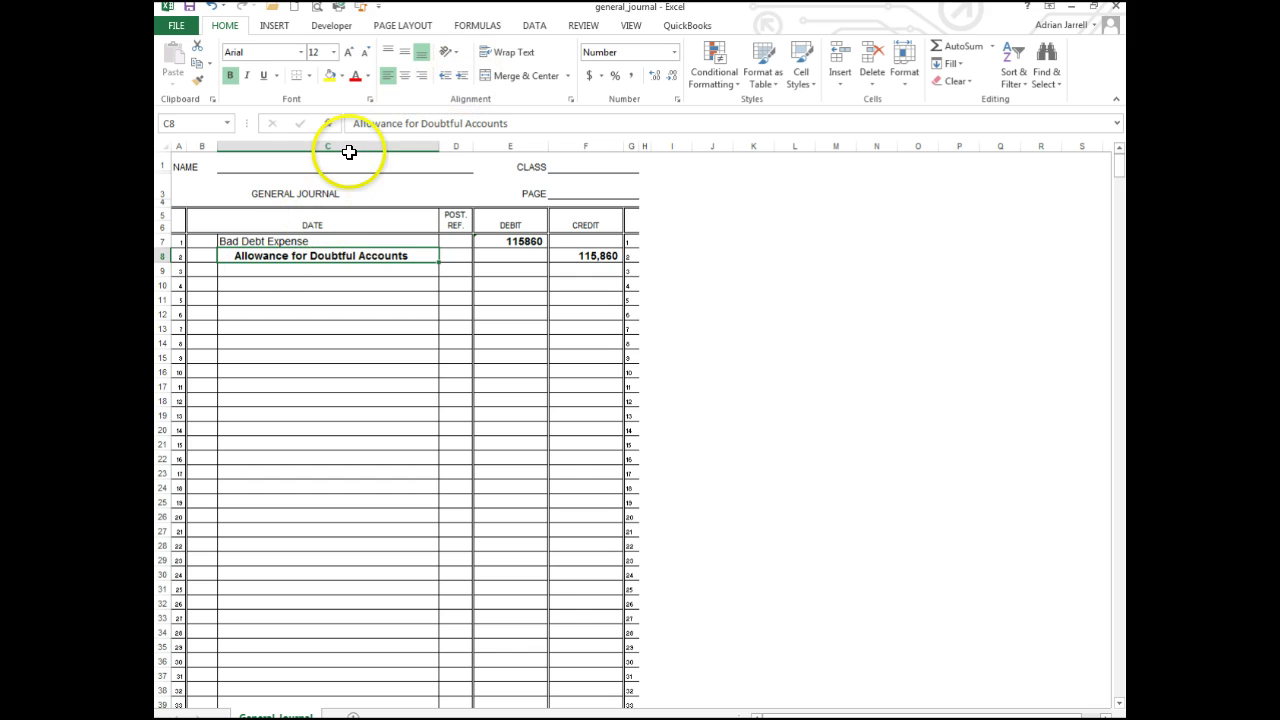
click(230, 76)
- Enter the explanation "To Adjust Allowance at year end." in C9, not bold and left-aligned
click(247, 268)
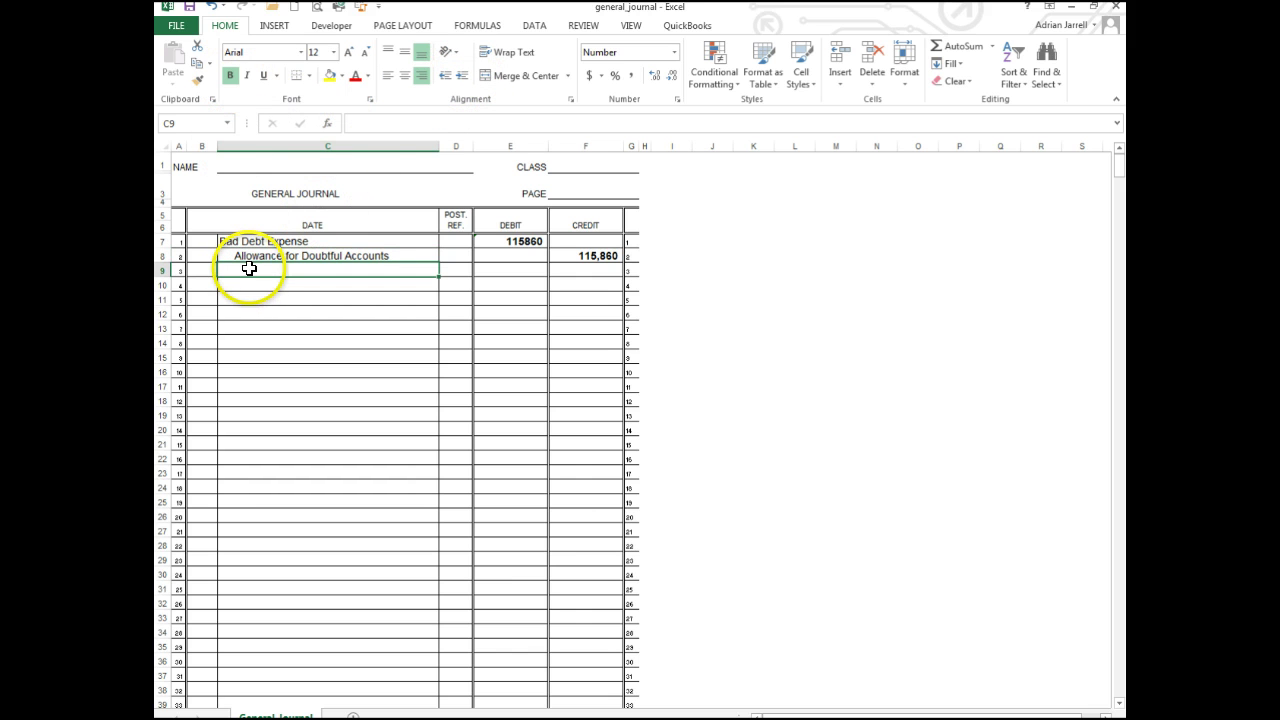
text(To)
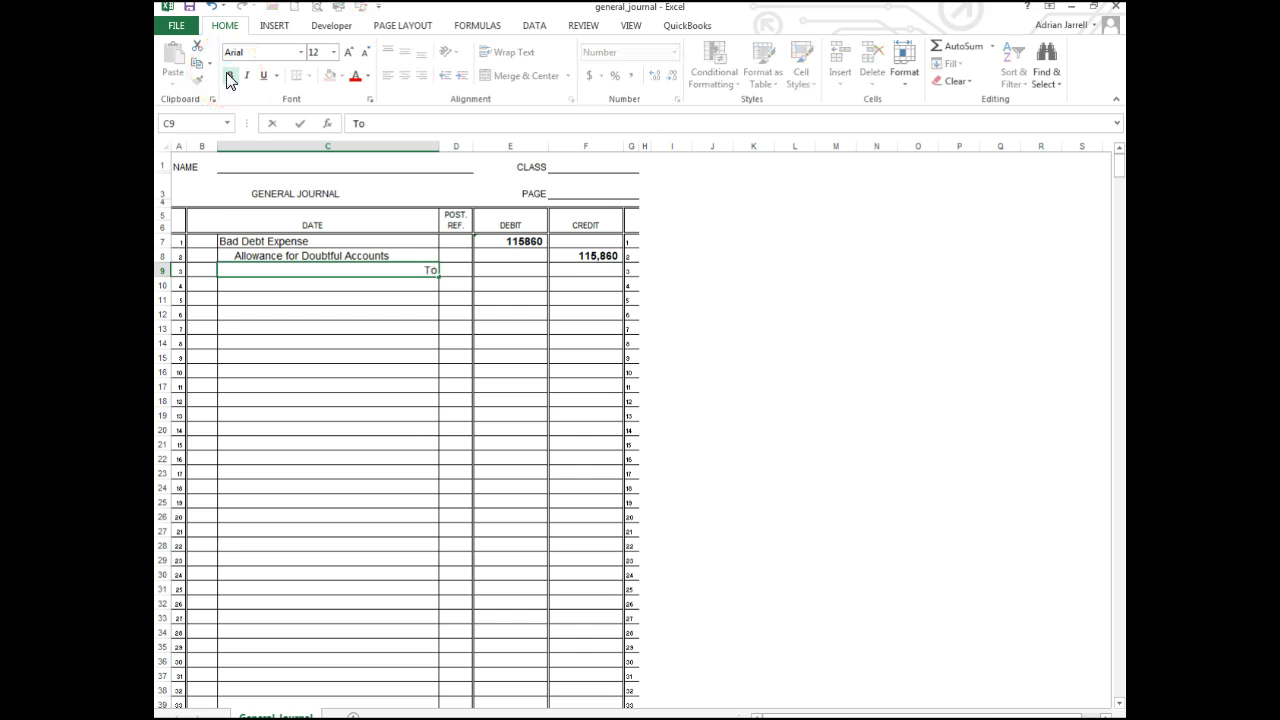
text( Adjust Alloance)
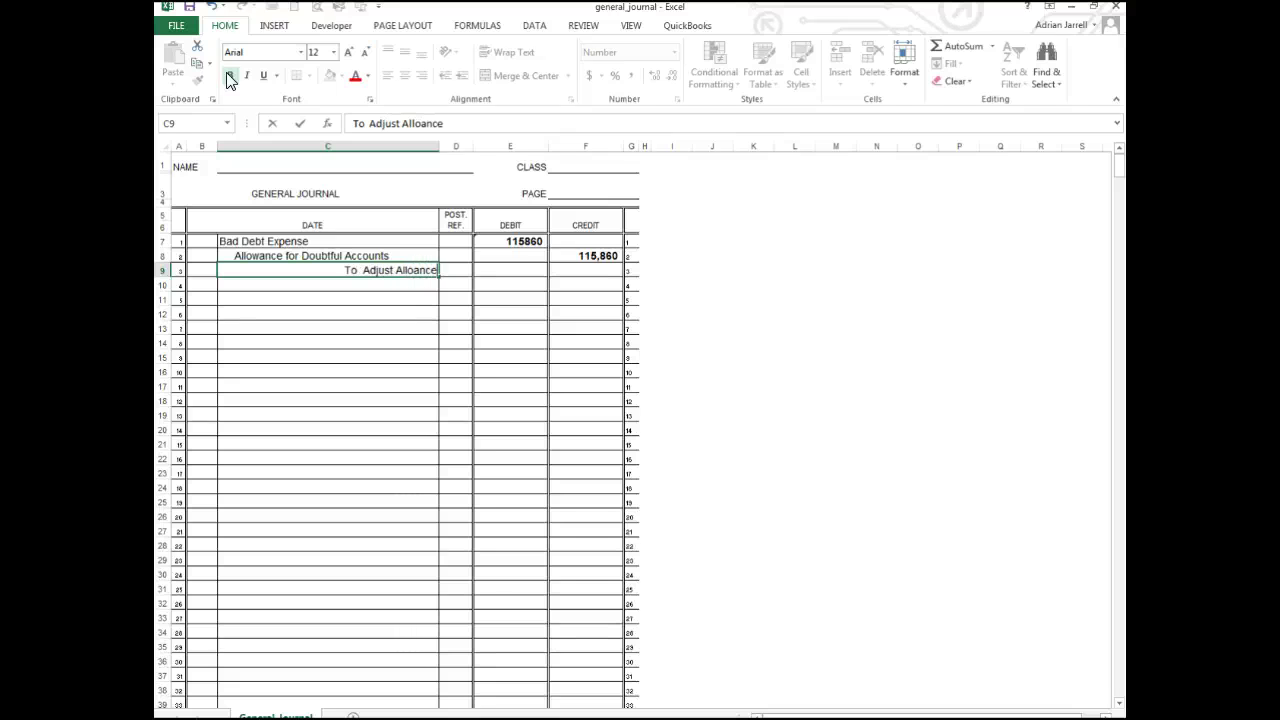
key(BackSpace)
key(BackSpace)
key(BackSpace)
key(BackSpace)
text(wance at)
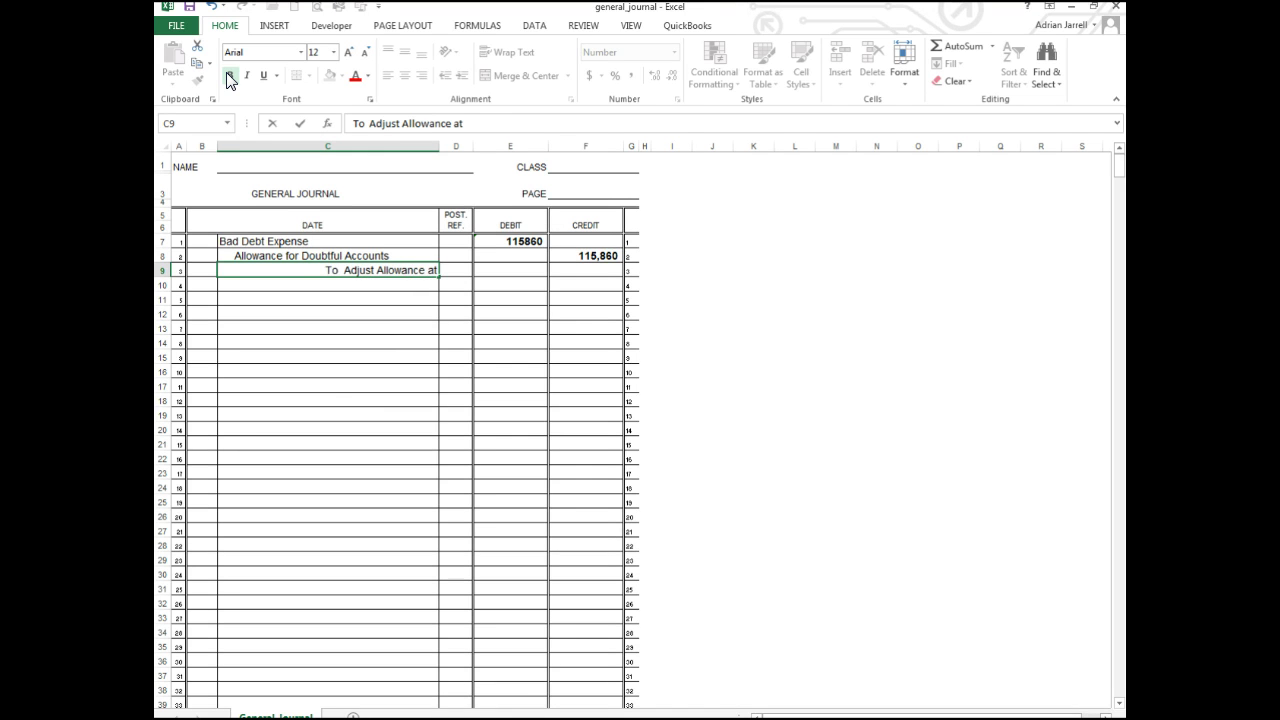
text( yar end)
key(BackSpace)
key(BackSpace)
key(BackSpace)
key(BackSpace)
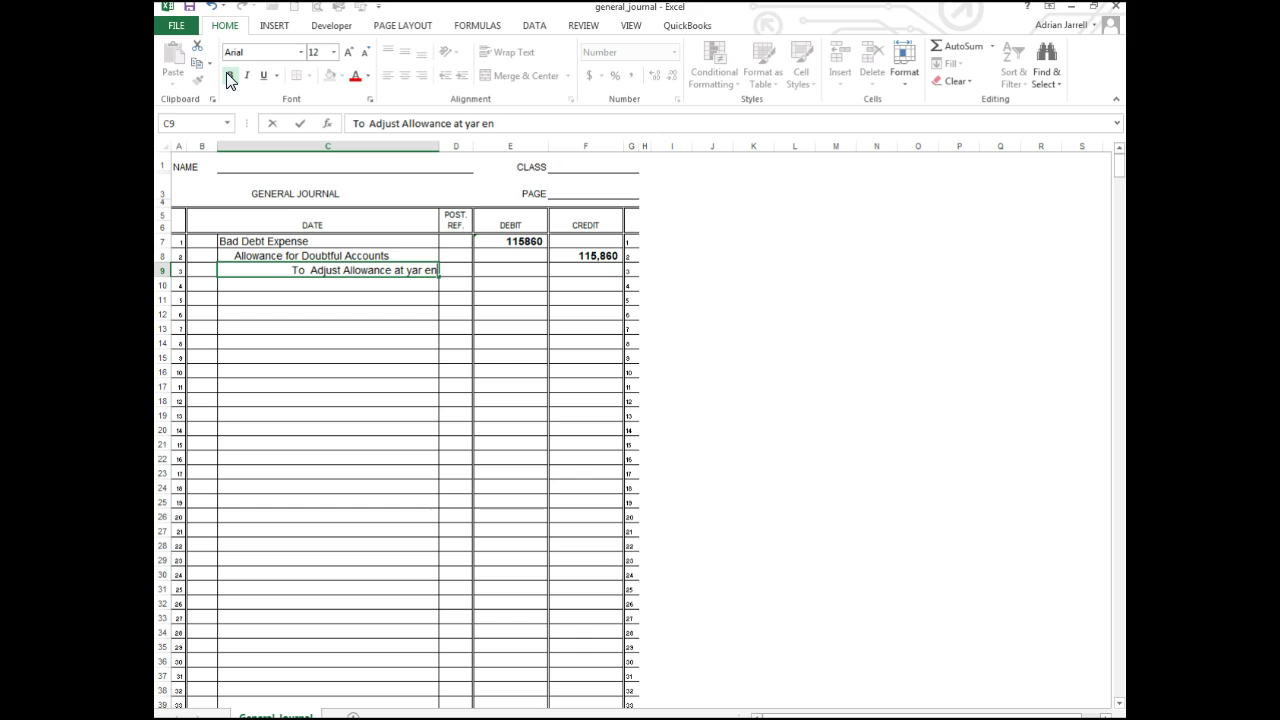
key(BackSpace)
key(BackSpace)
key(BackSpace)
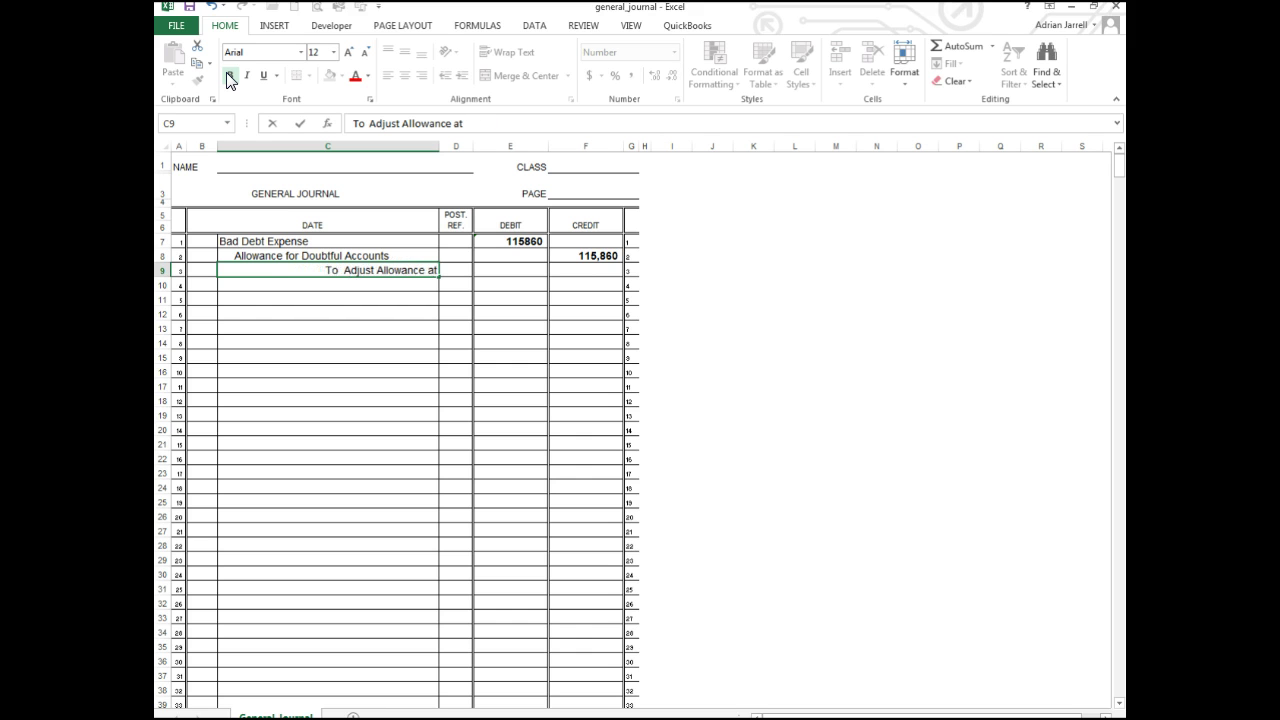
text(year end.)
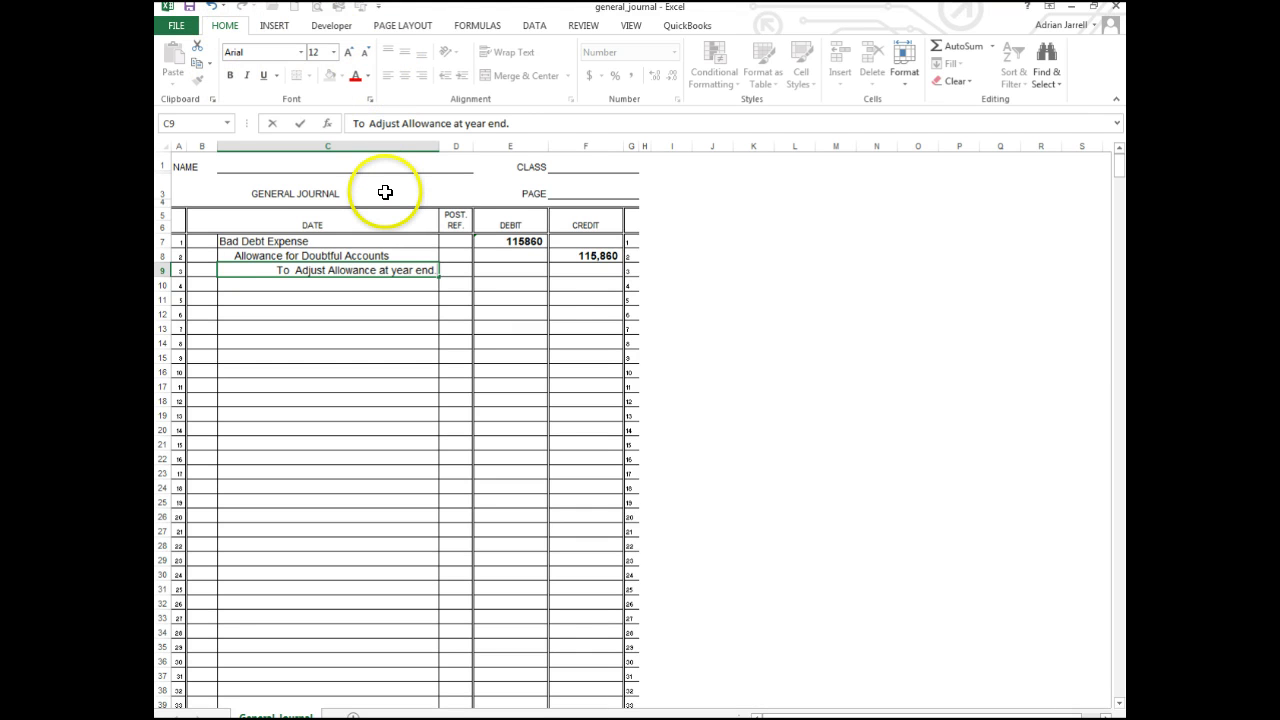
key(Return)
key(Up)
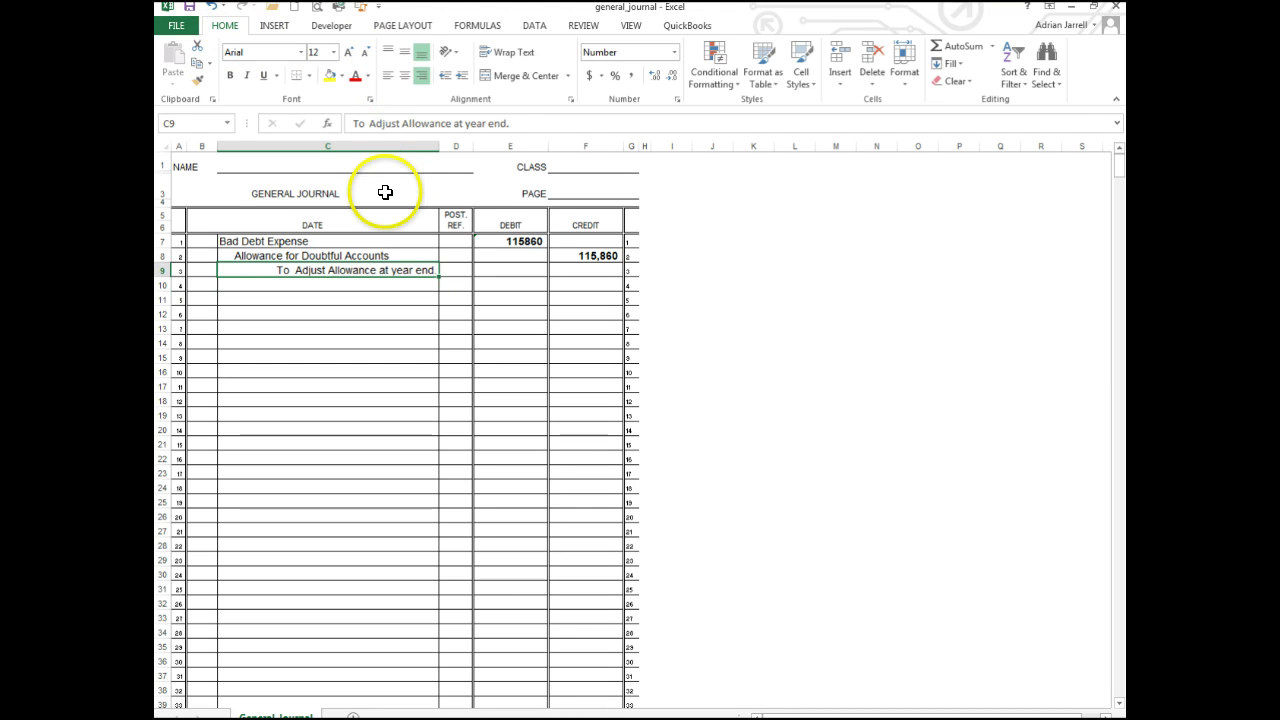
click(389, 78)
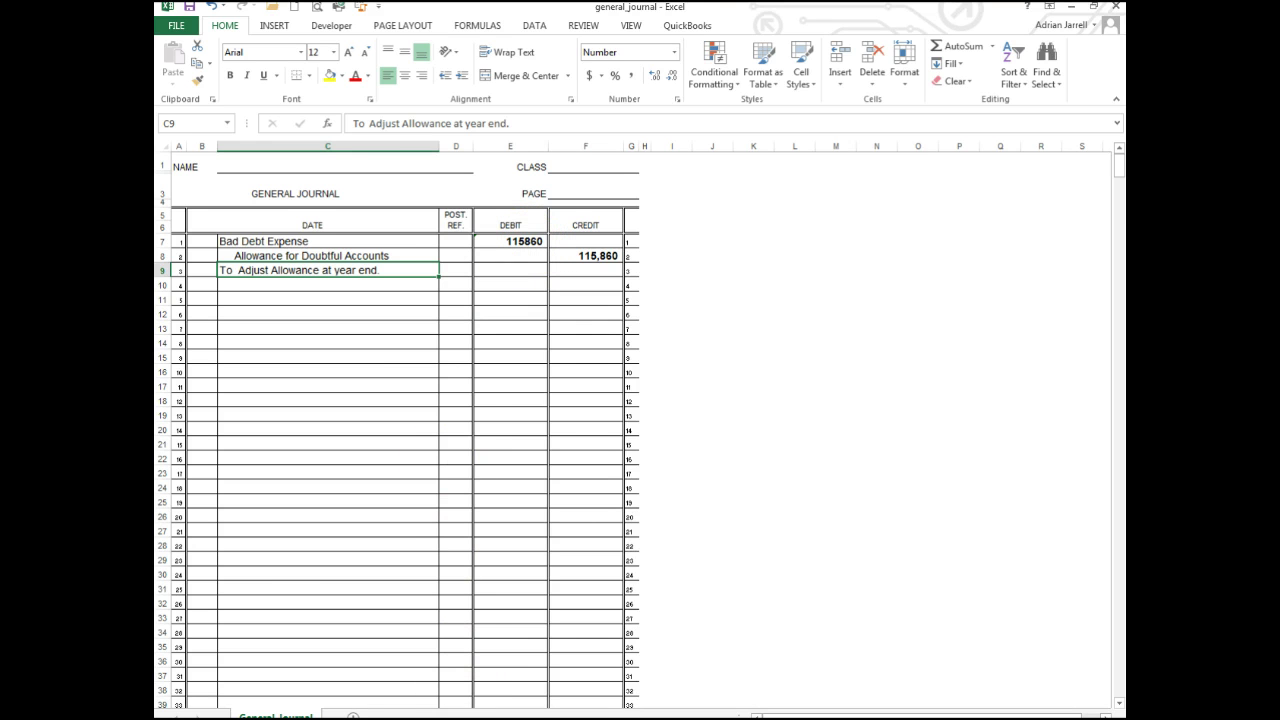
- Return to the Book1 workbook and review the aging schedule down to its Amount Uncollectible row
mouse_move(542, 715)
click(452, 655)
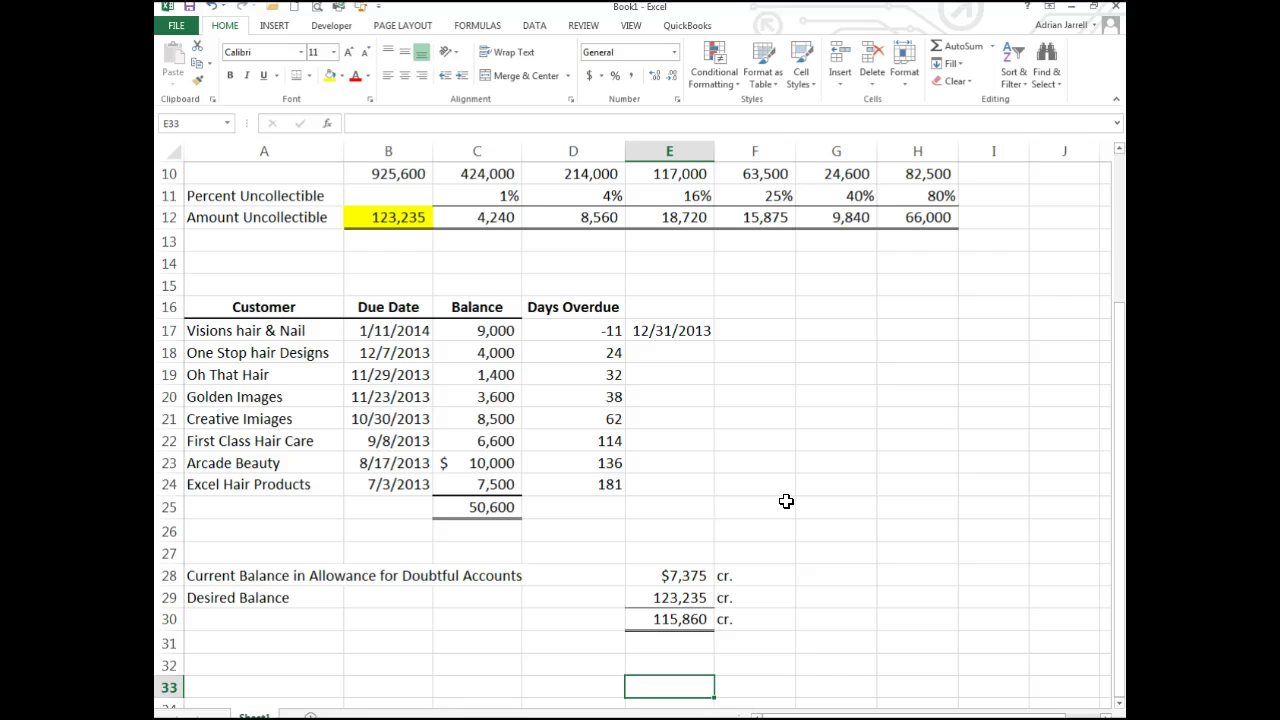
scroll(564, 215, up, 2)
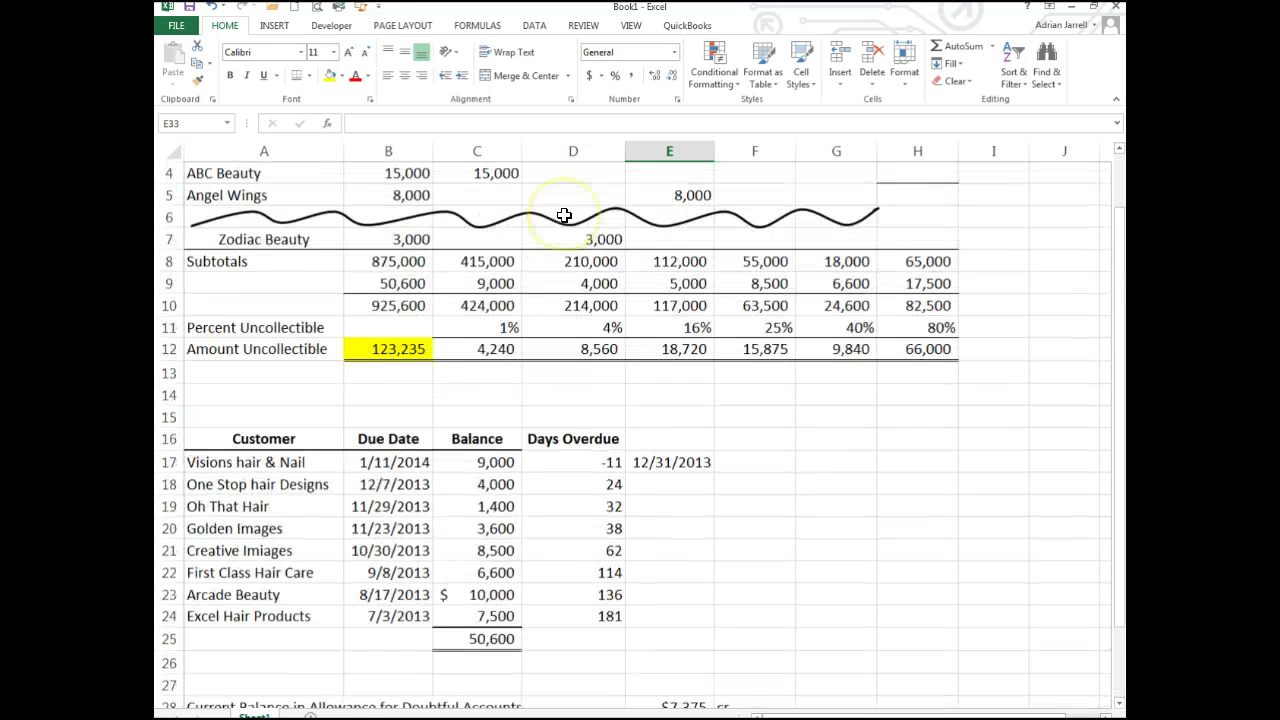
scroll(564, 215, up, 1)
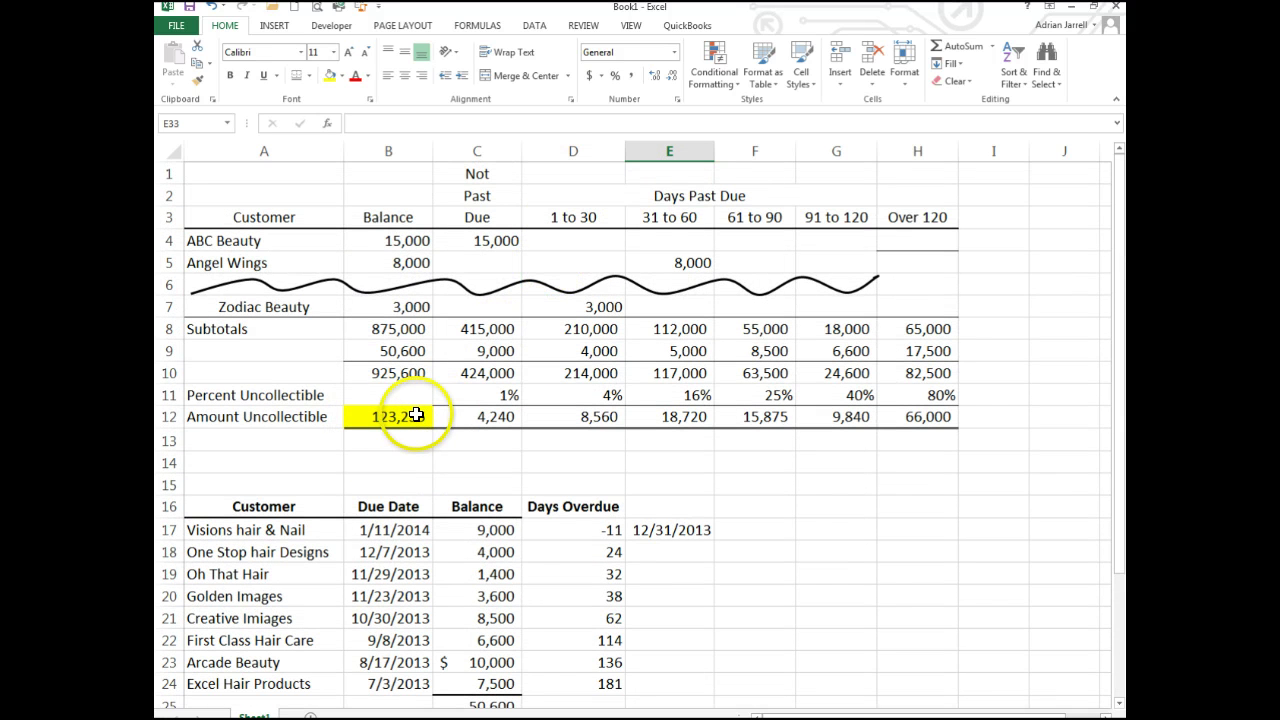